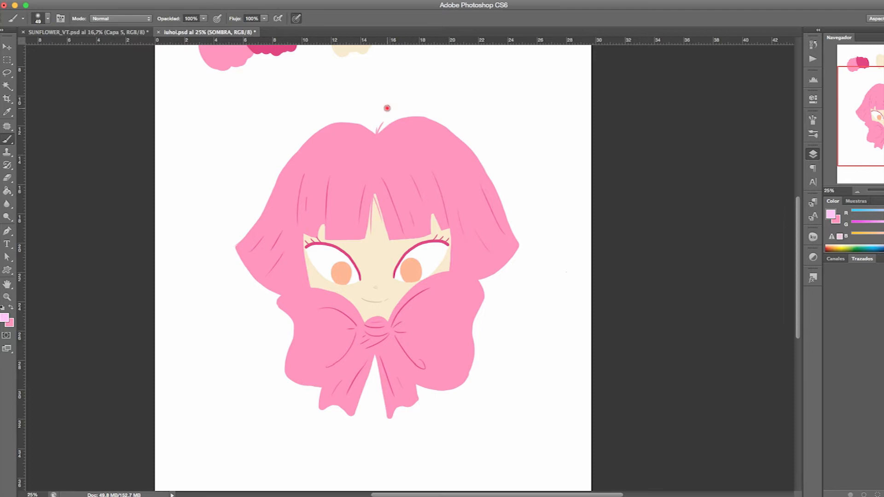
Step: Paint soft lilac shading along the hair's left outer edge and dark pink shading along its right outer edge
{"action": "mouse_move", "coordinate": [365, 123]}
{"action": "left_mouse_down"}
{"action": "mouse_move", "coordinate": [305, 144]}
{"action": "mouse_move", "coordinate": [242, 245]}
{"action": "mouse_move", "coordinate": [265, 216]}
{"action": "left_mouse_up"}
{"action": "scroll", "coordinate": [375, 230], "scroll_direction": "right", "scroll_amount": 2}
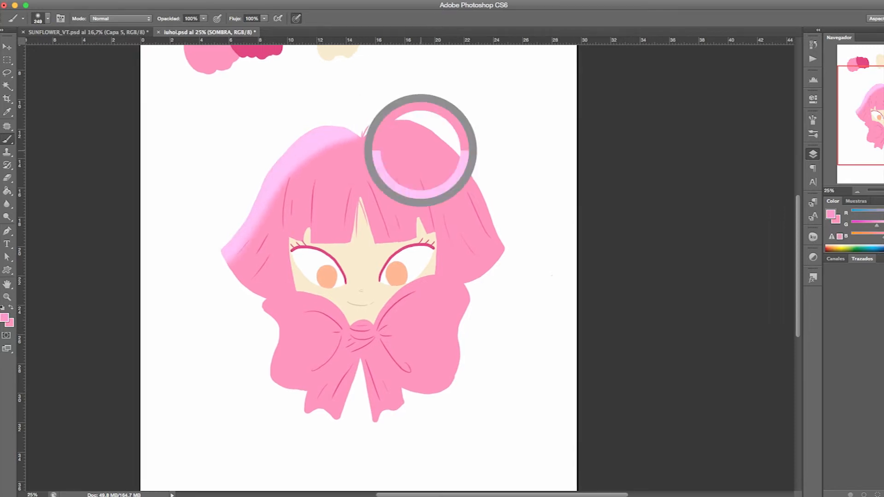
{"action": "left_click", "coordinate": [368, 130], "text": "alt"}
{"action": "mouse_move", "coordinate": [371, 127]}
{"action": "left_mouse_down"}
{"action": "mouse_move", "coordinate": [417, 129]}
{"action": "mouse_move", "coordinate": [463, 163]}
{"action": "mouse_move", "coordinate": [497, 258]}
{"action": "left_mouse_up"}
{"action": "scroll", "coordinate": [368, 267], "scroll_direction": "left", "scroll_amount": 1}
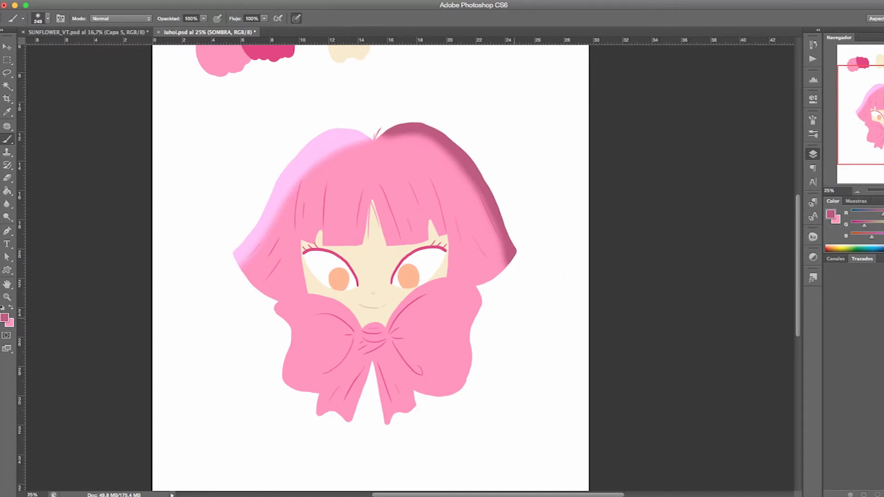
Step: Paint blue shading along the lower edges of the hair on both sides of the face
{"action": "key", "text": "i"}
{"action": "key", "text": "b"}
{"action": "mouse_move", "coordinate": [248, 296]}
{"action": "left_mouse_down"}
{"action": "mouse_move", "coordinate": [240, 296]}
{"action": "mouse_move", "coordinate": [301, 289]}
{"action": "left_mouse_up"}
{"action": "left_click_drag", "start_coordinate": [452, 276], "coordinate": [502, 268]}
{"action": "left_click_drag", "start_coordinate": [481, 276], "coordinate": [450, 275]}
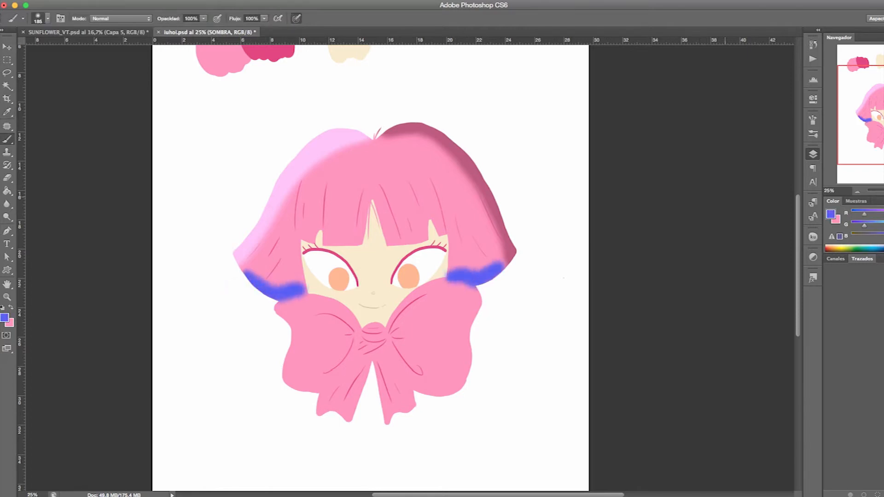
Step: Try Multiply, Normal and Darken blend modes on the SOMBRA layer, with its opacity at 74% and 53%
{"action": "key", "text": "alt+shift+m"}
{"action": "key", "text": "v"}
{"action": "key", "text": "alt+shift+n"}
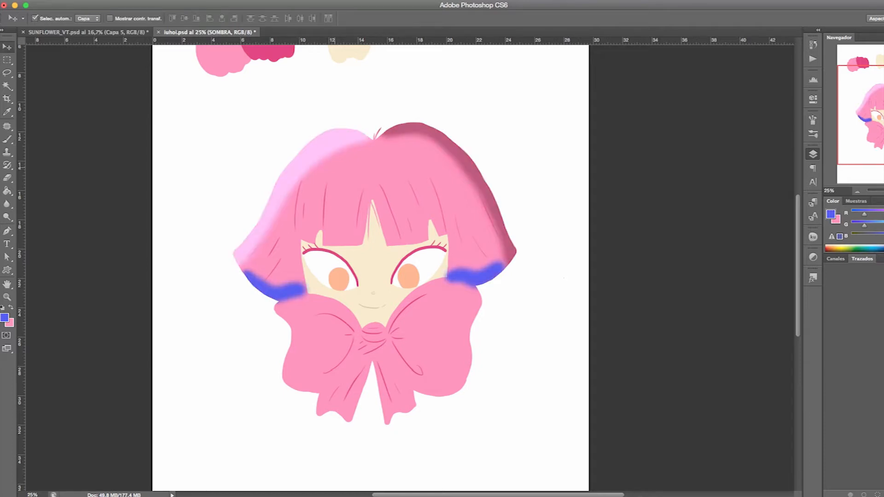
{"action": "key", "text": "7"}
{"action": "key", "text": "4"}
{"action": "key", "text": "0"}
{"action": "key", "text": "alt+shift+m"}
{"action": "key", "text": "alt+shift+n"}
{"action": "key", "text": "alt+shift+k"}
{"action": "key", "text": "alt+shift+m"}
{"action": "key", "text": "5"}
{"action": "key", "text": "3"}
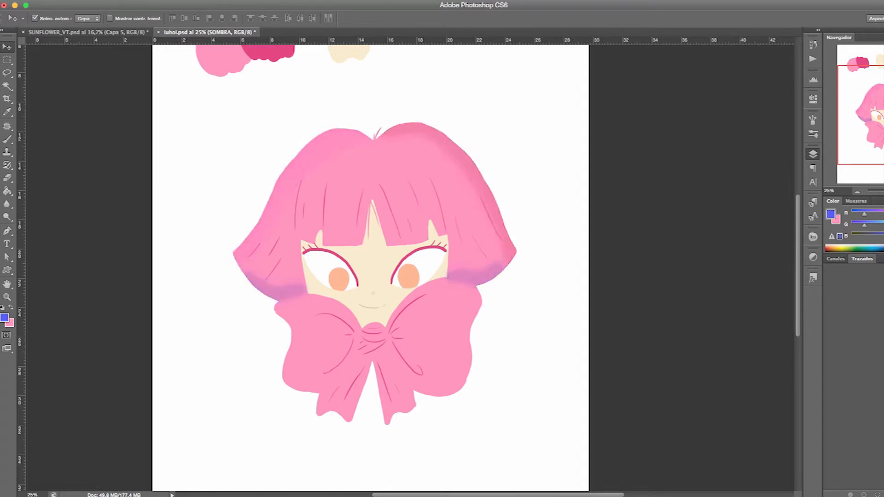
{"action": "key", "text": "0"}
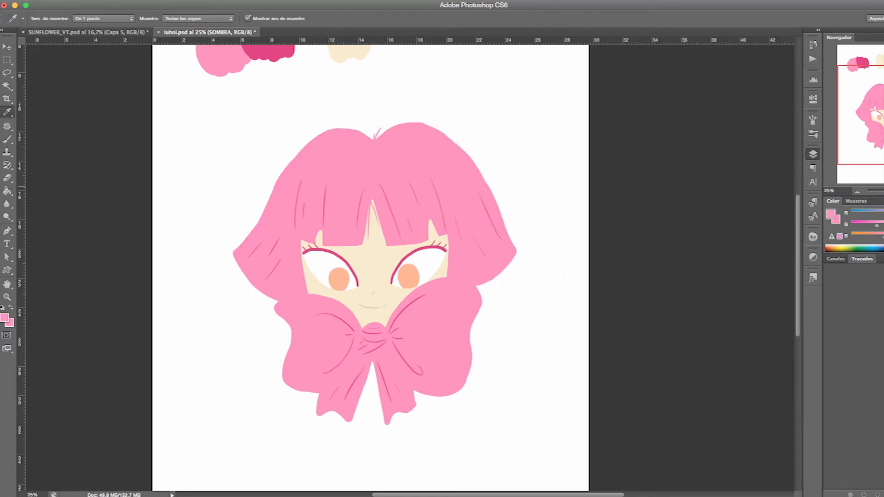
Step: Load the face shape as a selection and paint a soft lilac shadow across the forehead beneath the fringe on the SOMBRA layer
{"action": "key", "text": "b"}
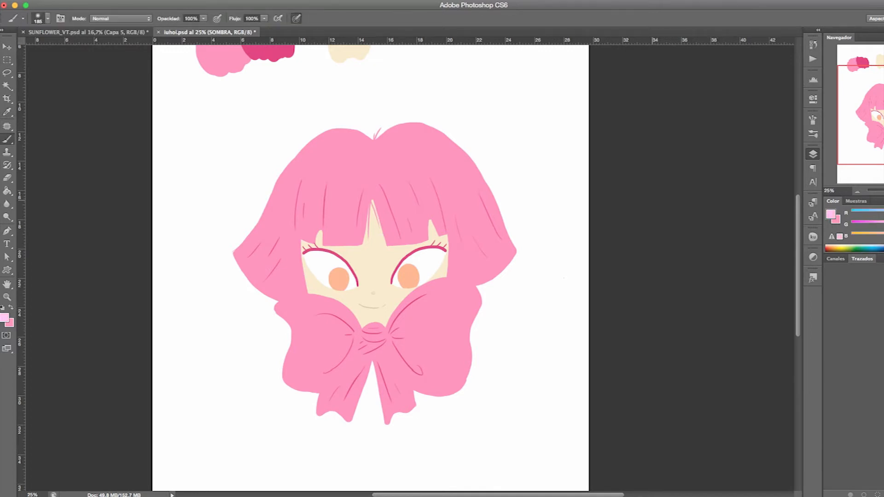
{"action": "left_click", "coordinate": [734, 366]}
{"action": "left_click", "coordinate": [731, 363], "text": "super"}
{"action": "left_click", "coordinate": [753, 225]}
{"action": "key", "text": "super+plus"}
{"action": "key", "text": "super+plus"}
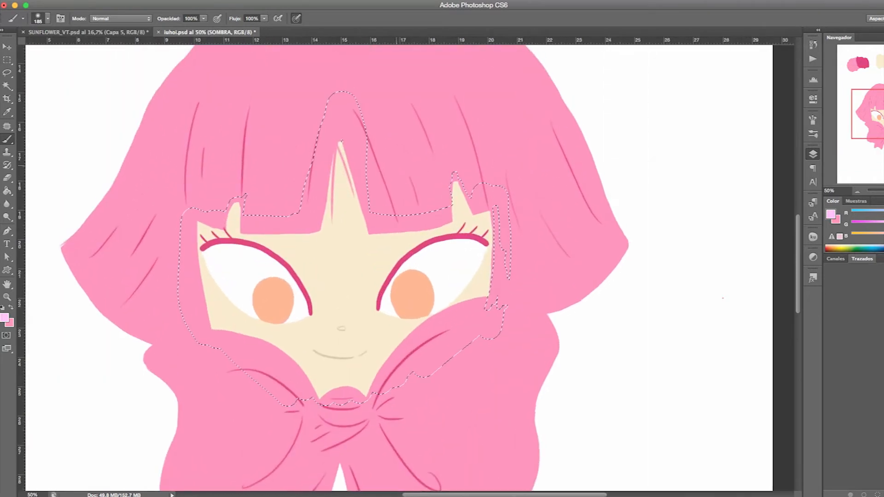
{"action": "mouse_move", "coordinate": [343, 145]}
{"action": "left_mouse_down"}
{"action": "mouse_move", "coordinate": [363, 222]}
{"action": "mouse_move", "coordinate": [406, 223]}
{"action": "mouse_move", "coordinate": [458, 186]}
{"action": "mouse_move", "coordinate": [481, 210]}
{"action": "mouse_move", "coordinate": [496, 205]}
{"action": "left_mouse_up"}
{"action": "mouse_move", "coordinate": [329, 146]}
{"action": "left_mouse_down"}
{"action": "mouse_move", "coordinate": [315, 226]}
{"action": "mouse_move", "coordinate": [189, 228]}
{"action": "mouse_move", "coordinate": [248, 239]}
{"action": "mouse_move", "coordinate": [502, 221]}
{"action": "left_mouse_up"}
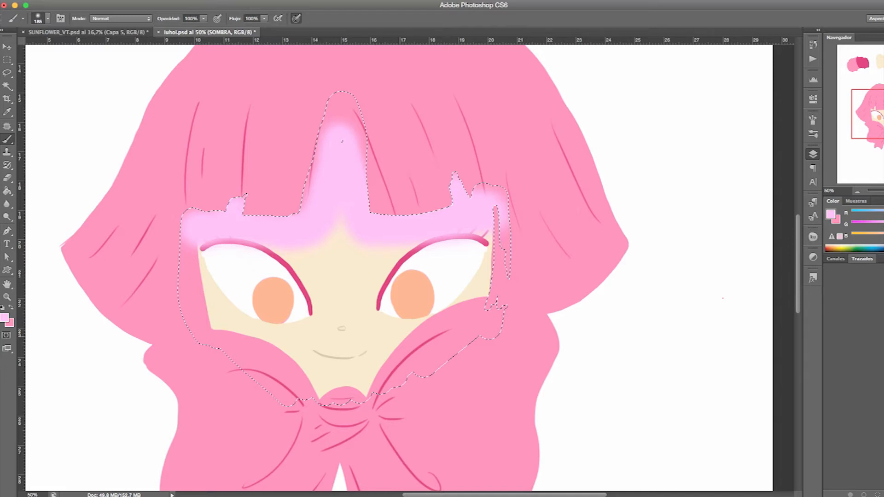
Step: With a smaller brush, paint lilac shadow along the face's lower edge above the bow and down both sides of the face
{"action": "left_click_drag", "start_coordinate": [366, 249], "coordinate": [353, 249]}
{"action": "mouse_move", "coordinate": [368, 398]}
{"action": "left_mouse_down"}
{"action": "mouse_move", "coordinate": [406, 336]}
{"action": "mouse_move", "coordinate": [483, 296]}
{"action": "mouse_move", "coordinate": [418, 314]}
{"action": "mouse_move", "coordinate": [360, 394]}
{"action": "mouse_move", "coordinate": [308, 384]}
{"action": "mouse_move", "coordinate": [255, 331]}
{"action": "mouse_move", "coordinate": [209, 328]}
{"action": "left_mouse_up"}
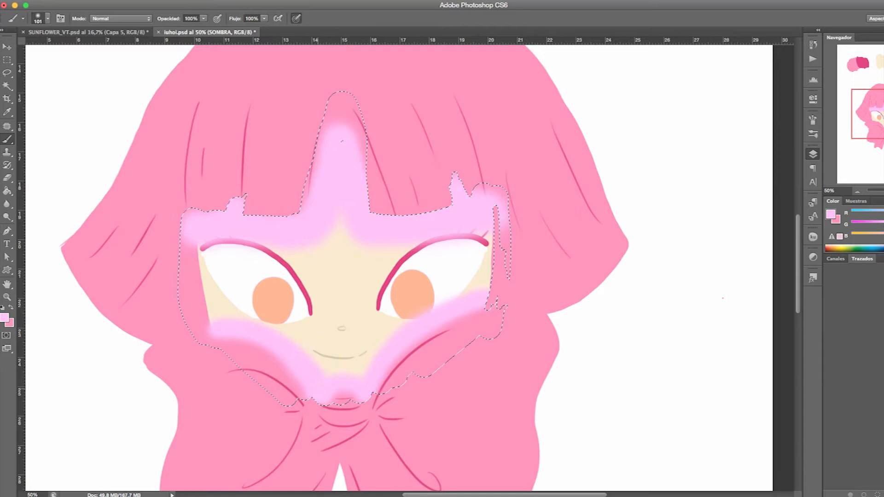
{"action": "left_click_drag", "start_coordinate": [269, 336], "coordinate": [214, 333]}
{"action": "left_click_drag", "start_coordinate": [202, 246], "coordinate": [210, 324]}
{"action": "left_click_drag", "start_coordinate": [203, 245], "coordinate": [210, 268]}
{"action": "mouse_move", "coordinate": [491, 233]}
{"action": "left_mouse_down"}
{"action": "mouse_move", "coordinate": [483, 304]}
{"action": "mouse_move", "coordinate": [485, 264]}
{"action": "left_mouse_up"}
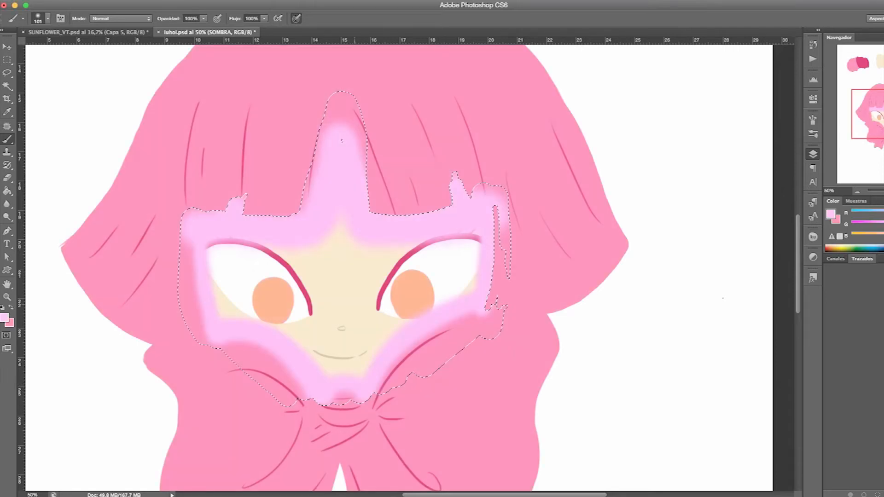
Step: Paint small lilac shadows on the nose and below the mouth, and around the rims of both irises
{"action": "left_click_drag", "start_coordinate": [354, 302], "coordinate": [349, 302]}
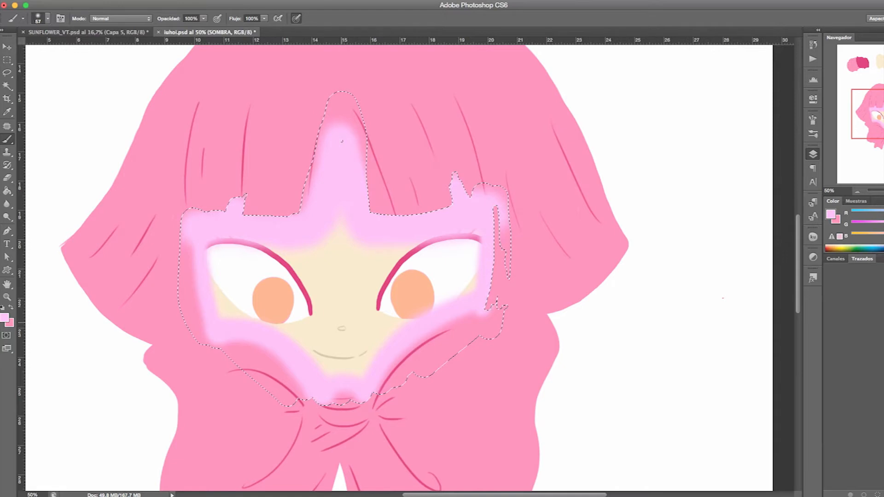
{"action": "left_click", "coordinate": [343, 329]}
{"action": "left_click_drag", "start_coordinate": [342, 366], "coordinate": [333, 366]}
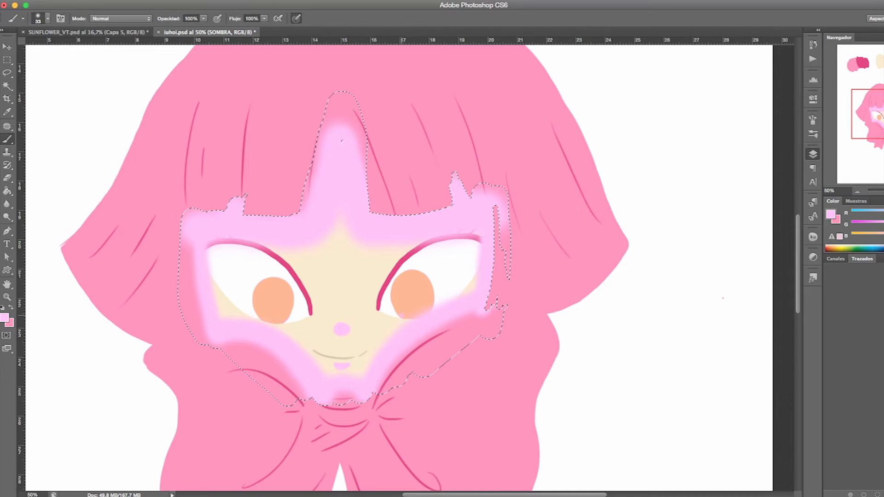
{"action": "mouse_move", "coordinate": [402, 317]}
{"action": "left_mouse_down"}
{"action": "mouse_move", "coordinate": [394, 292]}
{"action": "mouse_move", "coordinate": [410, 272]}
{"action": "mouse_move", "coordinate": [425, 277]}
{"action": "mouse_move", "coordinate": [435, 302]}
{"action": "left_mouse_up"}
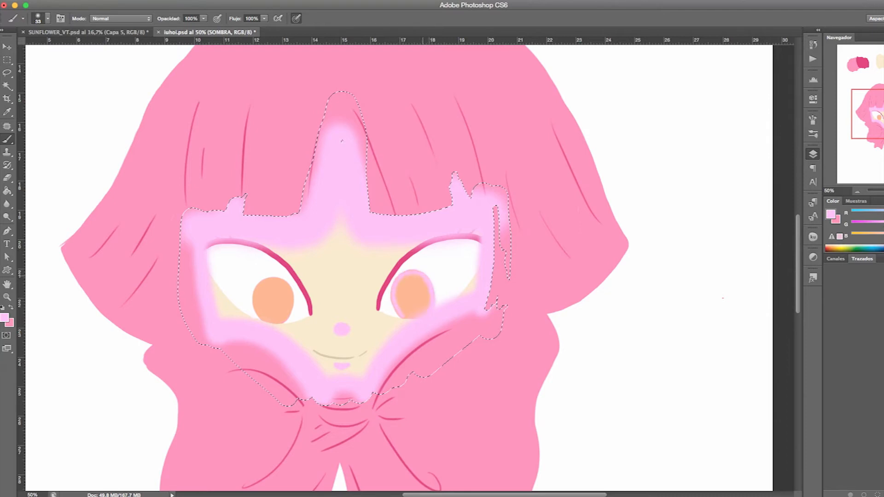
{"action": "mouse_move", "coordinate": [256, 304]}
{"action": "left_mouse_down"}
{"action": "mouse_move", "coordinate": [286, 321]}
{"action": "mouse_move", "coordinate": [260, 318]}
{"action": "left_mouse_up"}
Step: Set the brush opacity to 37% and softly extend the lilac shading inside the eye whites and irises
{"action": "key", "text": "3"}
{"action": "key", "text": "7"}
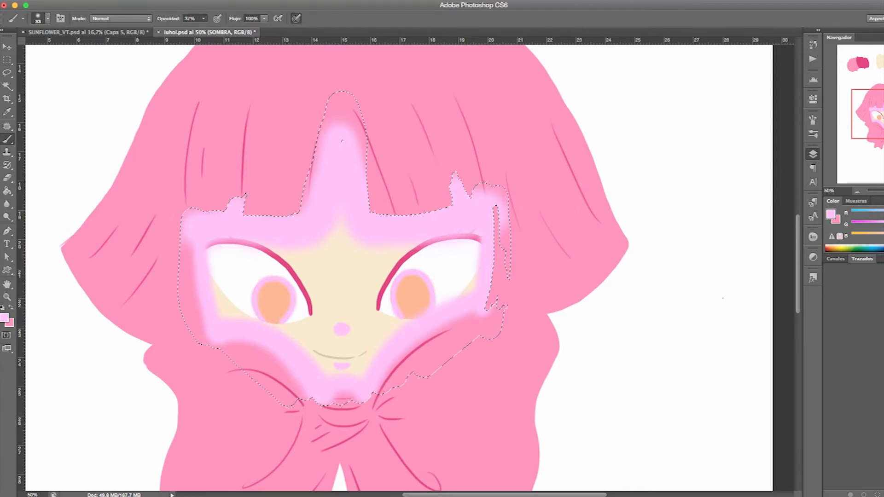
{"action": "left_click_drag", "start_coordinate": [361, 273], "coordinate": [364, 273]}
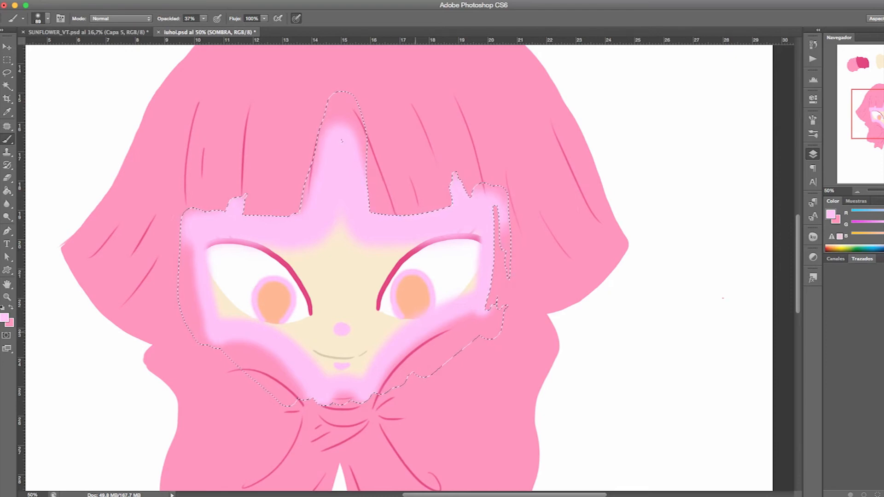
{"action": "key", "text": "bracketleft"}
{"action": "key", "text": "bracketleft"}
{"action": "key", "text": "bracketleft"}
{"action": "key", "text": "bracketleft"}
{"action": "key", "text": "bracketleft"}
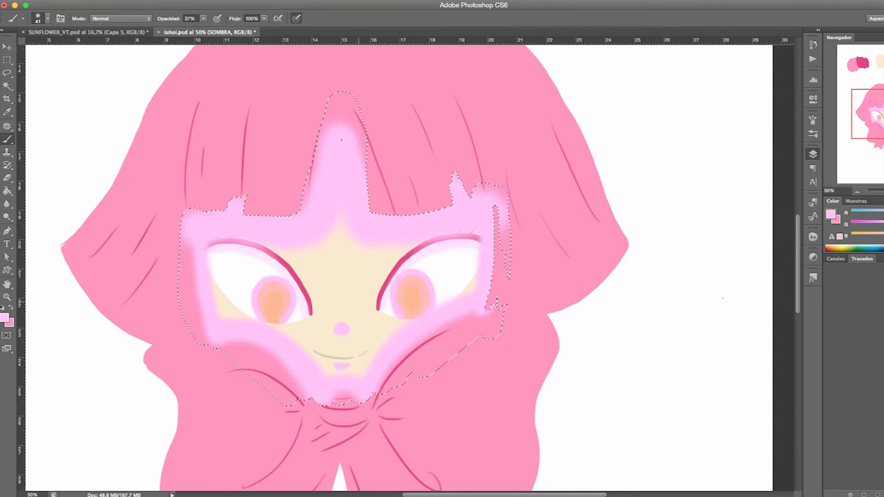
Step: Replace the face selection with one of the hair shape and delete the lilac shading that overlaps the hair
{"action": "key", "text": "super+d"}
{"action": "left_click_drag", "start_coordinate": [713, 324], "coordinate": [728, 344]}
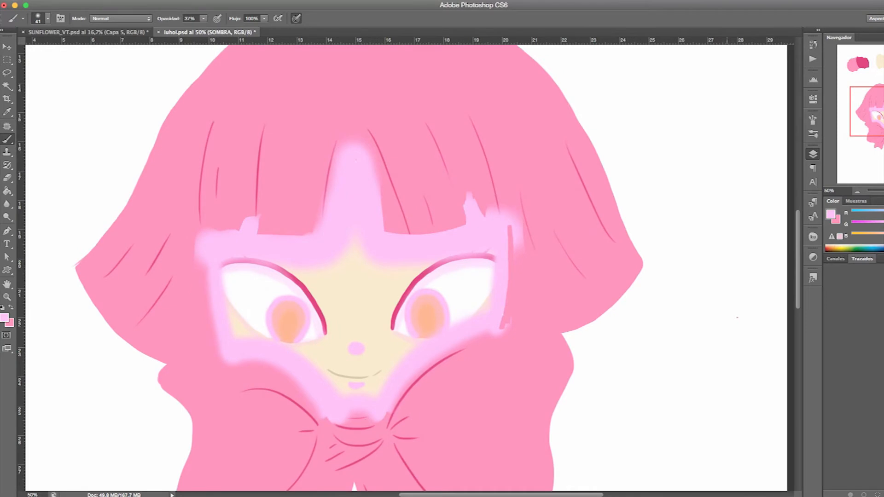
{"action": "key", "text": "super+shift+d"}
{"action": "key", "text": "Delete"}
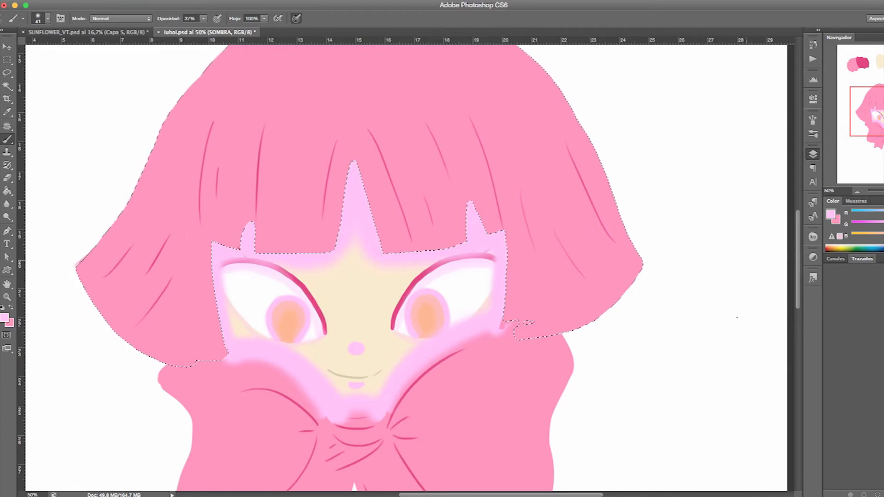
Step: At 100% brush opacity, paint lilac shading along the hair's outer contour and beside the gaps in the fringe
{"action": "key", "text": "super+minus"}
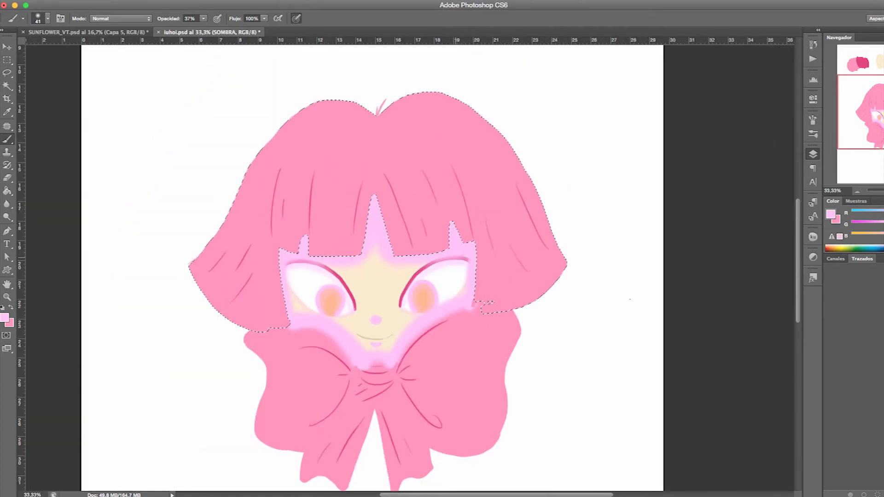
{"action": "key", "text": "0"}
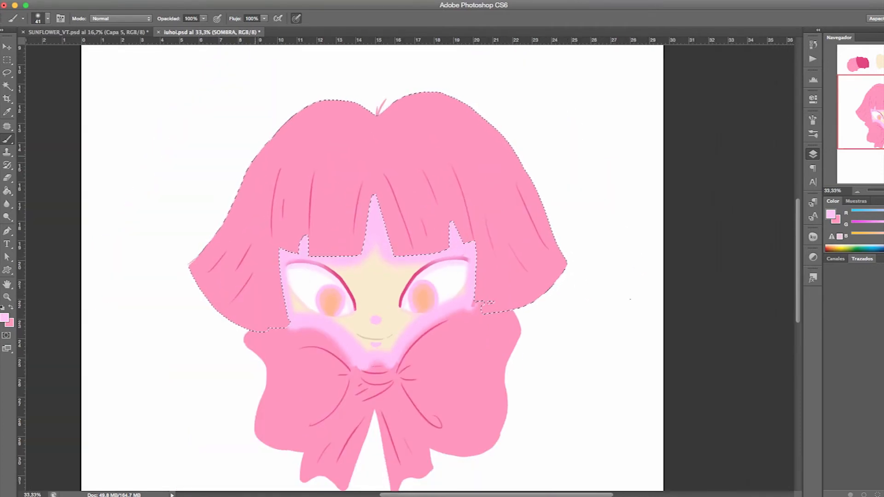
{"action": "left_click_drag", "start_coordinate": [234, 246], "coordinate": [251, 246]}
{"action": "mouse_move", "coordinate": [190, 271]}
{"action": "left_mouse_down"}
{"action": "mouse_move", "coordinate": [253, 160]}
{"action": "mouse_move", "coordinate": [399, 102]}
{"action": "mouse_move", "coordinate": [271, 152]}
{"action": "left_mouse_up"}
{"action": "left_click_drag", "start_coordinate": [385, 110], "coordinate": [562, 258]}
{"action": "mouse_move", "coordinate": [409, 102]}
{"action": "left_mouse_down"}
{"action": "mouse_move", "coordinate": [483, 137]}
{"action": "mouse_move", "coordinate": [560, 260]}
{"action": "left_mouse_up"}
{"action": "left_click_drag", "start_coordinate": [375, 230], "coordinate": [360, 230]}
{"action": "left_click_drag", "start_coordinate": [372, 199], "coordinate": [362, 253]}
{"action": "left_click_drag", "start_coordinate": [306, 237], "coordinate": [299, 251]}
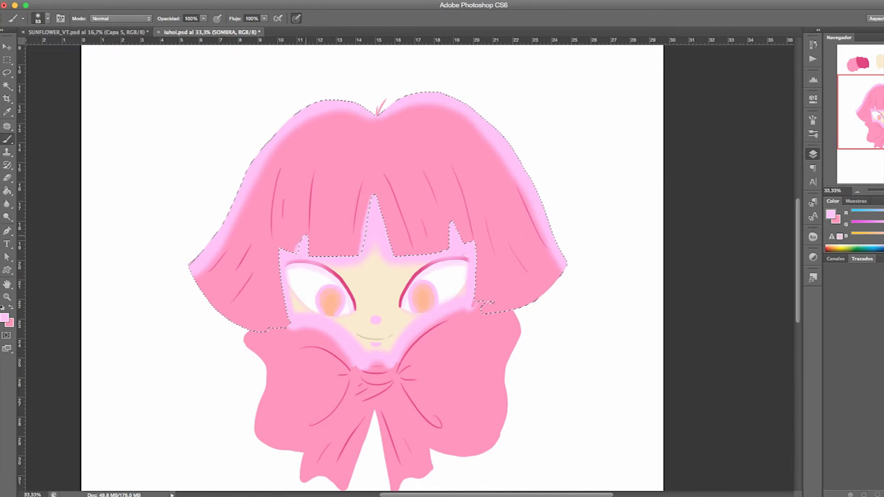
{"action": "left_click_drag", "start_coordinate": [451, 223], "coordinate": [444, 251]}
Step: Lower the brush opacity and paint faint lilac shading along the strand lines of the hair and fringe
{"action": "left_click", "coordinate": [204, 18]}
{"action": "left_click_drag", "start_coordinate": [203, 28], "coordinate": [173, 27]}
{"action": "left_click_drag", "start_coordinate": [279, 171], "coordinate": [269, 242]}
{"action": "left_click_drag", "start_coordinate": [313, 172], "coordinate": [308, 230]}
{"action": "left_click_drag", "start_coordinate": [361, 184], "coordinate": [352, 234]}
{"action": "left_click_drag", "start_coordinate": [424, 171], "coordinate": [438, 199]}
{"action": "left_click_drag", "start_coordinate": [452, 167], "coordinate": [471, 237]}
{"action": "left_click_drag", "start_coordinate": [510, 244], "coordinate": [532, 278]}
{"action": "left_click", "coordinate": [204, 18]}
{"action": "left_click_drag", "start_coordinate": [173, 28], "coordinate": [162, 28]}
{"action": "left_click_drag", "start_coordinate": [333, 116], "coordinate": [357, 116]}
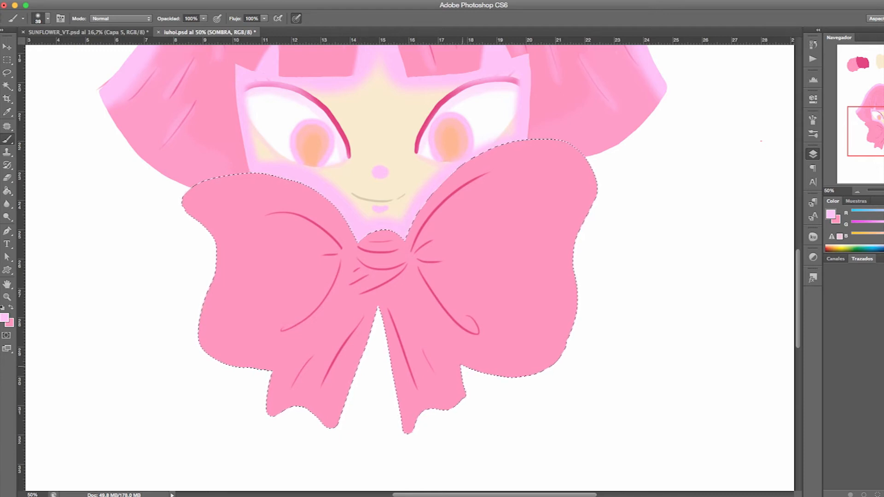
Step: Within the bow selection, paint lilac lines along the lower edges of both loops above the ribbon tails and around the knot
{"action": "left_click_drag", "start_coordinate": [457, 366], "coordinate": [390, 290]}
{"action": "left_click_drag", "start_coordinate": [433, 341], "coordinate": [460, 363]}
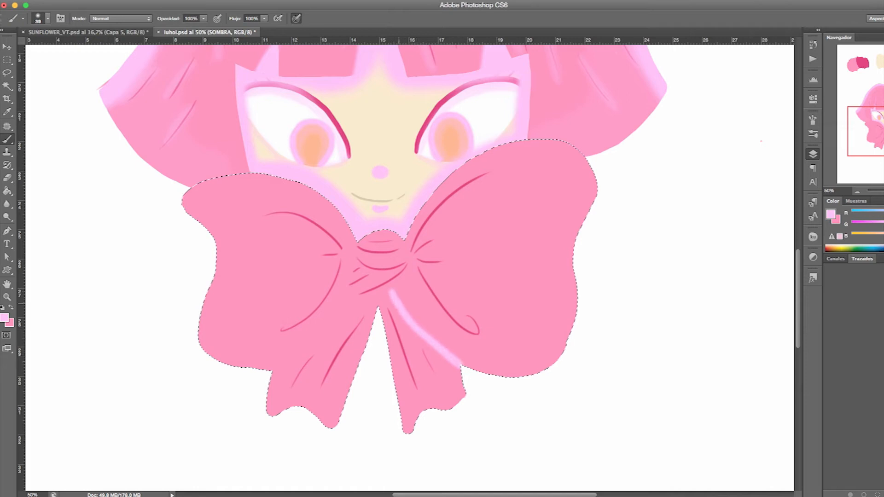
{"action": "mouse_move", "coordinate": [265, 371]}
{"action": "left_mouse_down"}
{"action": "mouse_move", "coordinate": [295, 361]}
{"action": "mouse_move", "coordinate": [361, 298]}
{"action": "left_mouse_up"}
{"action": "left_click_drag", "start_coordinate": [329, 332], "coordinate": [273, 372]}
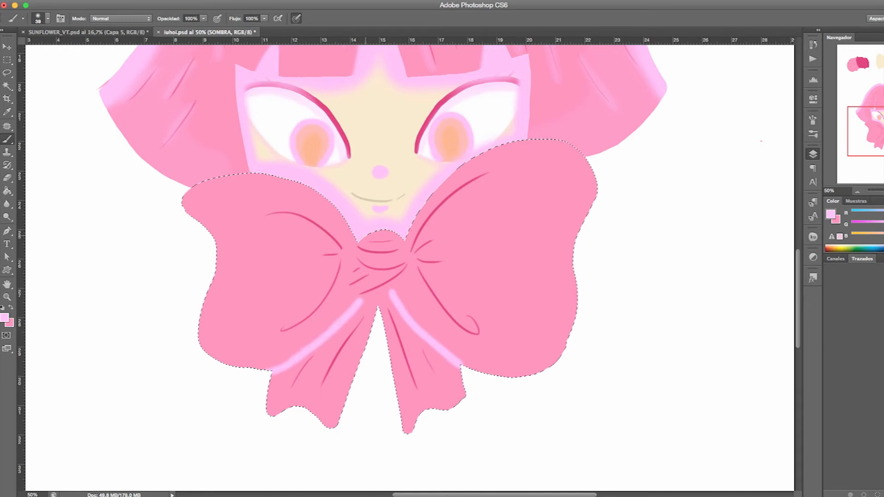
{"action": "mouse_move", "coordinate": [355, 241]}
{"action": "left_mouse_down"}
{"action": "mouse_move", "coordinate": [357, 296]}
{"action": "mouse_move", "coordinate": [399, 294]}
{"action": "mouse_move", "coordinate": [404, 240]}
{"action": "mouse_move", "coordinate": [397, 288]}
{"action": "mouse_move", "coordinate": [363, 294]}
{"action": "mouse_move", "coordinate": [355, 261]}
{"action": "mouse_move", "coordinate": [363, 235]}
{"action": "mouse_move", "coordinate": [399, 237]}
{"action": "left_mouse_up"}
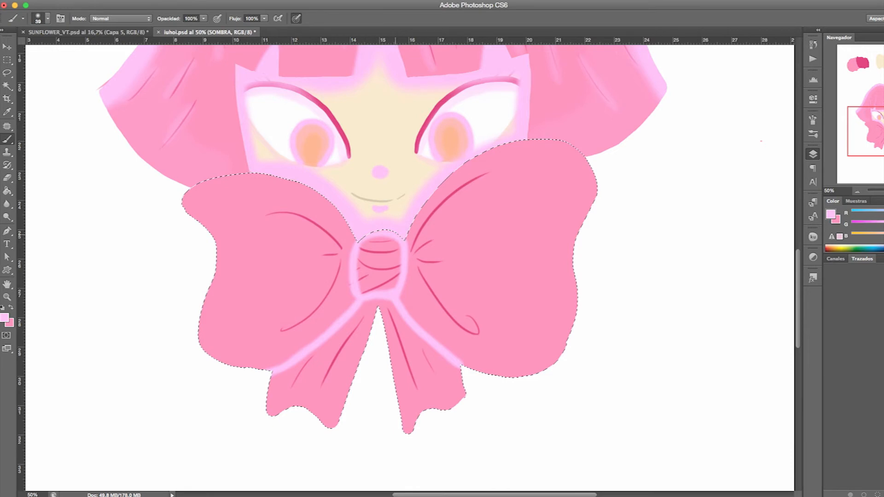
Step: With a larger brush, widen the lilac shadow beneath the loops and along the outer edges of both ribbon tails
{"action": "key", "text": "bracketright"}
{"action": "key", "text": "bracketright"}
{"action": "key", "text": "bracketright"}
{"action": "key", "text": "bracketright"}
{"action": "mouse_move", "coordinate": [378, 302]}
{"action": "left_mouse_down"}
{"action": "mouse_move", "coordinate": [459, 383]}
{"action": "mouse_move", "coordinate": [372, 304]}
{"action": "mouse_move", "coordinate": [274, 382]}
{"action": "mouse_move", "coordinate": [329, 338]}
{"action": "left_mouse_up"}
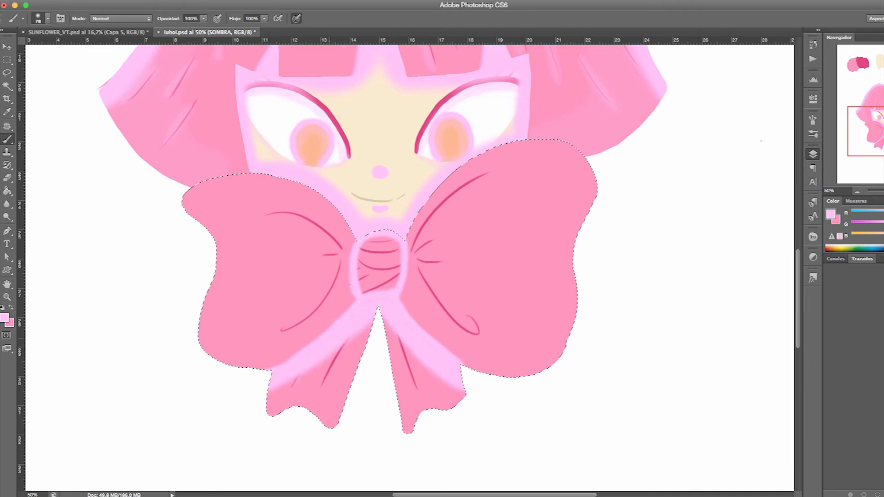
{"action": "left_click_drag", "start_coordinate": [285, 375], "coordinate": [271, 410]}
{"action": "left_click_drag", "start_coordinate": [439, 366], "coordinate": [462, 399]}
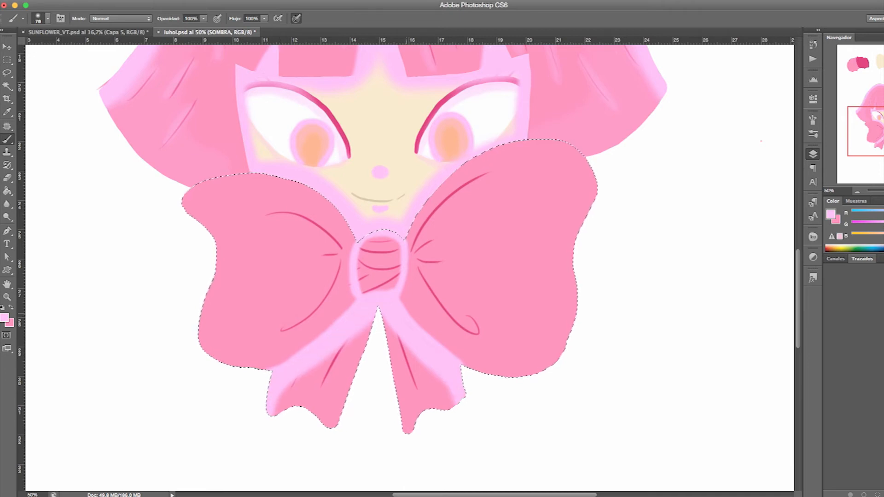
Step: With a 55-pixel brush, paint lilac shading over the fold lines of both bow loops and the knot
{"action": "left_click_drag", "start_coordinate": [407, 314], "coordinate": [425, 318]}
{"action": "left_click_drag", "start_coordinate": [334, 391], "coordinate": [327, 391]}
{"action": "mouse_move", "coordinate": [428, 261]}
{"action": "left_mouse_down"}
{"action": "mouse_move", "coordinate": [443, 228]}
{"action": "mouse_move", "coordinate": [509, 180]}
{"action": "mouse_move", "coordinate": [445, 250]}
{"action": "mouse_move", "coordinate": [466, 320]}
{"action": "mouse_move", "coordinate": [486, 323]}
{"action": "left_mouse_up"}
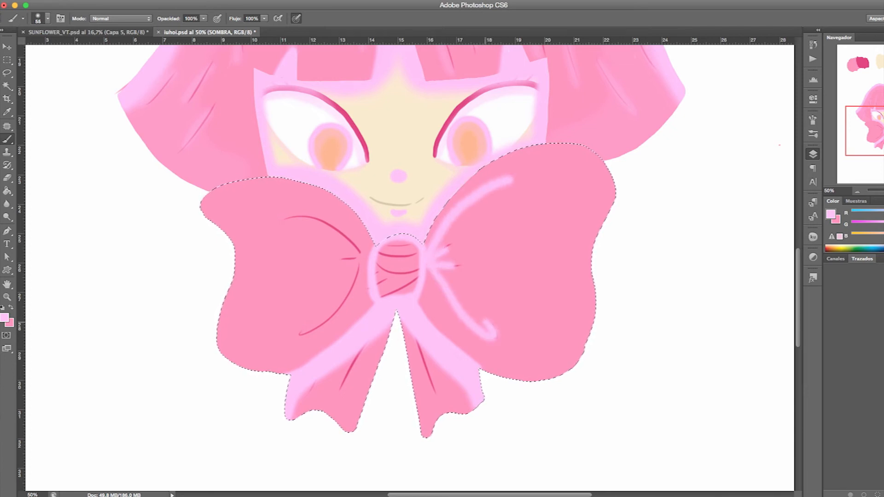
{"action": "left_click_drag", "start_coordinate": [285, 217], "coordinate": [360, 254]}
{"action": "left_click_drag", "start_coordinate": [343, 260], "coordinate": [359, 260]}
{"action": "mouse_move", "coordinate": [299, 335]}
{"action": "left_mouse_down"}
{"action": "mouse_move", "coordinate": [317, 328]}
{"action": "mouse_move", "coordinate": [364, 266]}
{"action": "mouse_move", "coordinate": [369, 306]}
{"action": "left_mouse_up"}
{"action": "left_click_drag", "start_coordinate": [421, 238], "coordinate": [431, 313]}
{"action": "mouse_move", "coordinate": [377, 257]}
{"action": "left_mouse_down"}
{"action": "mouse_move", "coordinate": [418, 256]}
{"action": "mouse_move", "coordinate": [395, 280]}
{"action": "mouse_move", "coordinate": [418, 270]}
{"action": "left_mouse_up"}
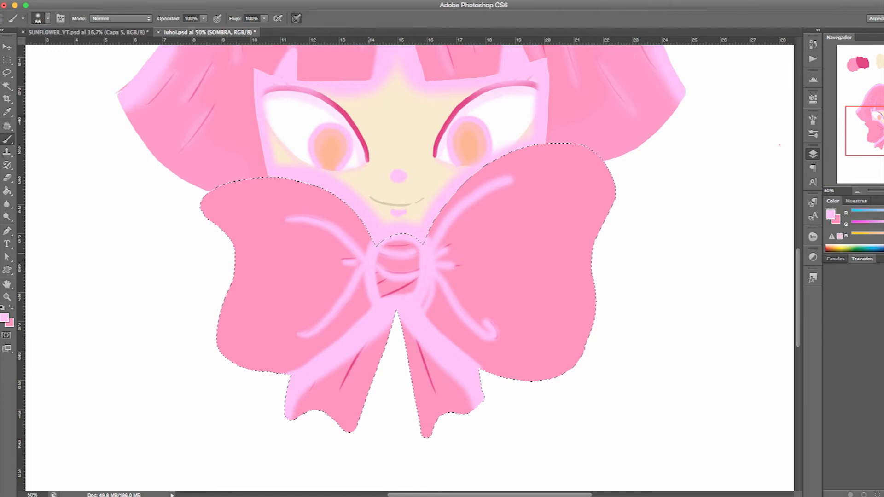
Step: Set the brush opacity to 60% and shade the ribbon tails and the lower edges of both bow loops with a 175-pixel brush
{"action": "key", "text": "6"}
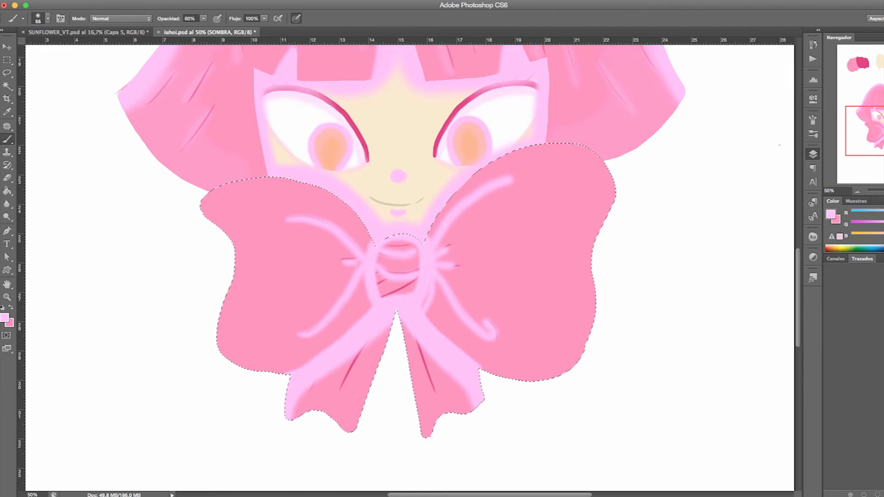
{"action": "left_click_drag", "start_coordinate": [350, 372], "coordinate": [378, 372], "text": "ctrl+alt"}
{"action": "mouse_move", "coordinate": [311, 401]}
{"action": "left_mouse_down"}
{"action": "mouse_move", "coordinate": [361, 368]}
{"action": "mouse_move", "coordinate": [383, 338]}
{"action": "mouse_move", "coordinate": [408, 395]}
{"action": "mouse_move", "coordinate": [473, 398]}
{"action": "left_mouse_up"}
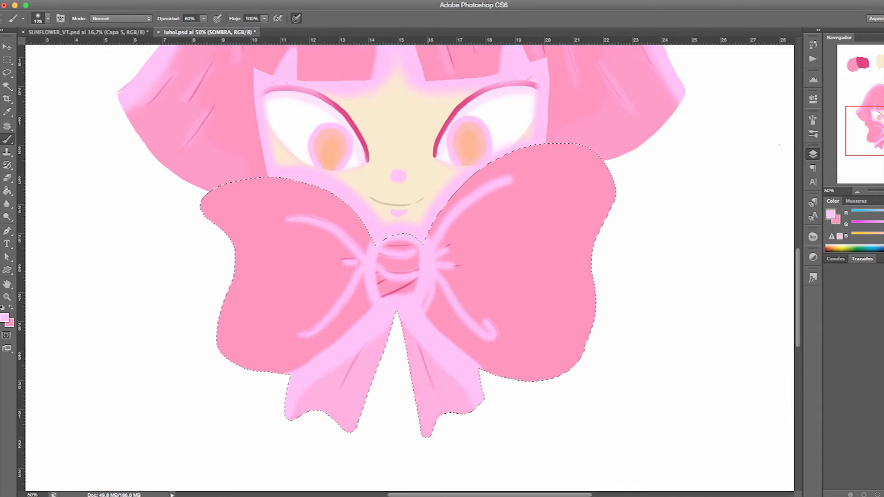
{"action": "left_click_drag", "start_coordinate": [441, 340], "coordinate": [561, 355]}
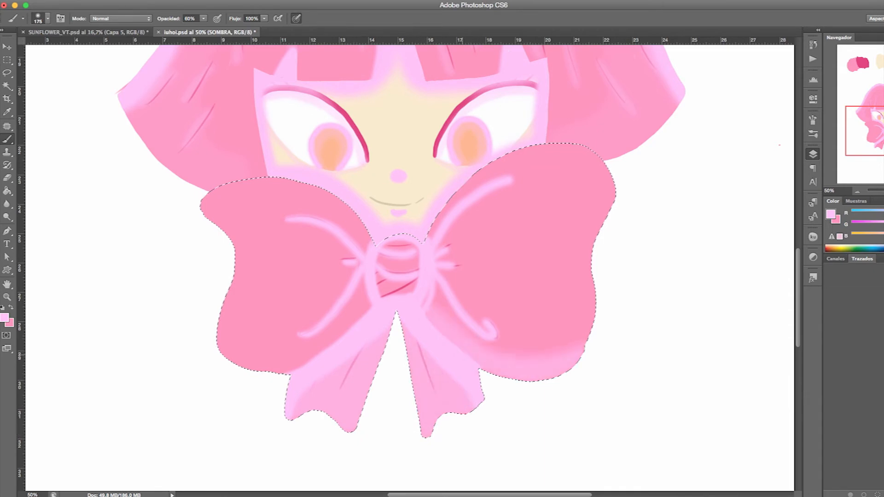
{"action": "mouse_move", "coordinate": [350, 323]}
{"action": "left_mouse_down"}
{"action": "mouse_move", "coordinate": [262, 354]}
{"action": "mouse_move", "coordinate": [221, 341]}
{"action": "left_mouse_up"}
Step: Shade the bow's upper edges with a smaller brush and switch the SOMBRA layer to a darkening blend mode
{"action": "left_click_drag", "start_coordinate": [330, 297], "coordinate": [312, 297], "text": "ctrl+alt"}
{"action": "left_click_drag", "start_coordinate": [203, 19], "coordinate": [182, 19]}
{"action": "left_click_drag", "start_coordinate": [355, 316], "coordinate": [365, 316], "text": "ctrl+alt"}
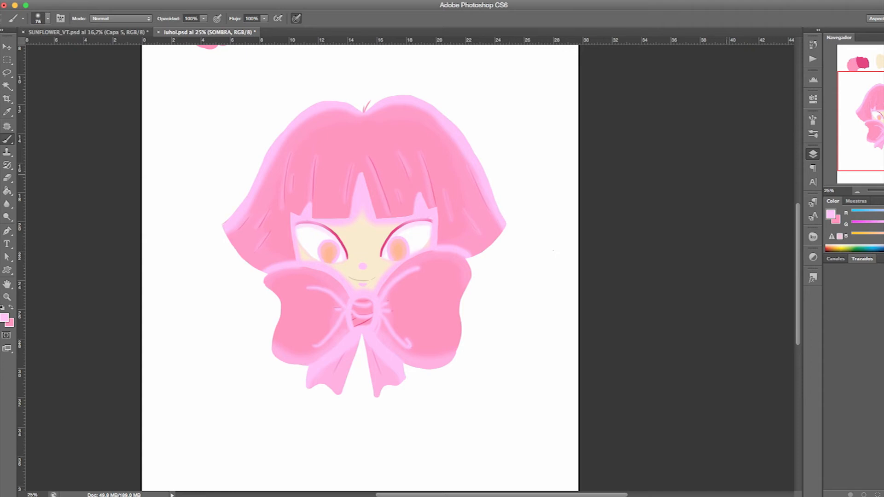
{"action": "left_click", "coordinate": [733, 214]}
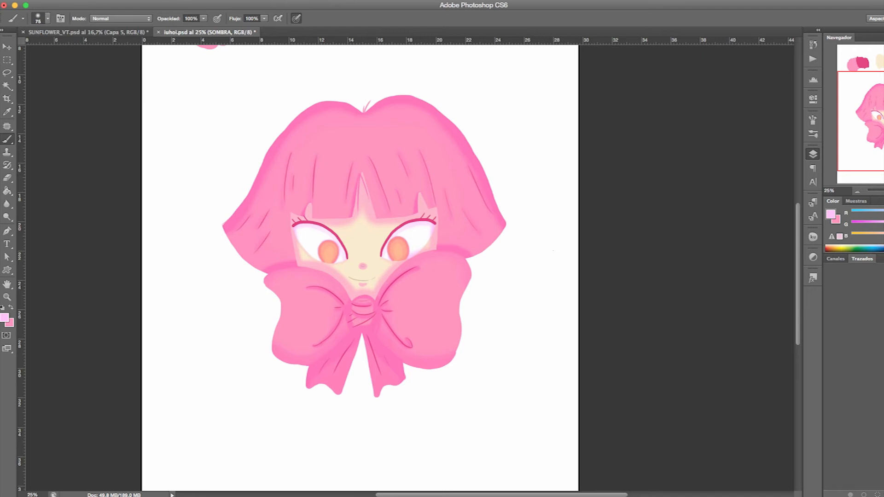
Step: Create a layer named SOMBRA GENERAL and fill the whole figure on it with a medium purple
{"action": "left_click_drag", "start_coordinate": [794, 177], "coordinate": [783, 177]}
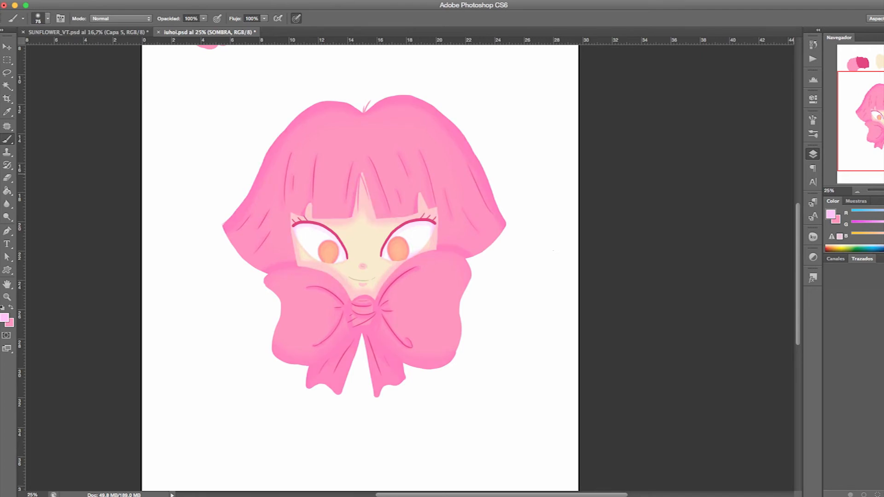
{"action": "left_click", "coordinate": [750, 254]}
{"action": "key", "text": "Return"}
{"action": "key", "text": "Return"}
{"action": "key", "text": "i"}
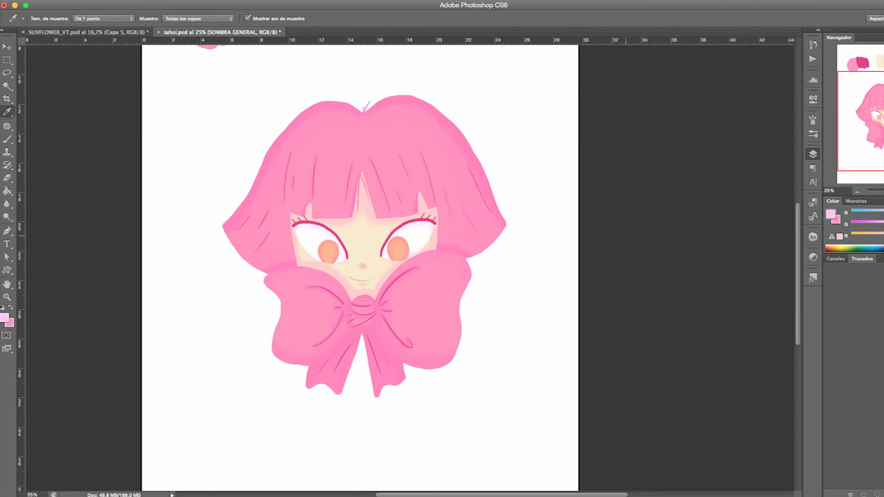
{"action": "key", "text": "g"}
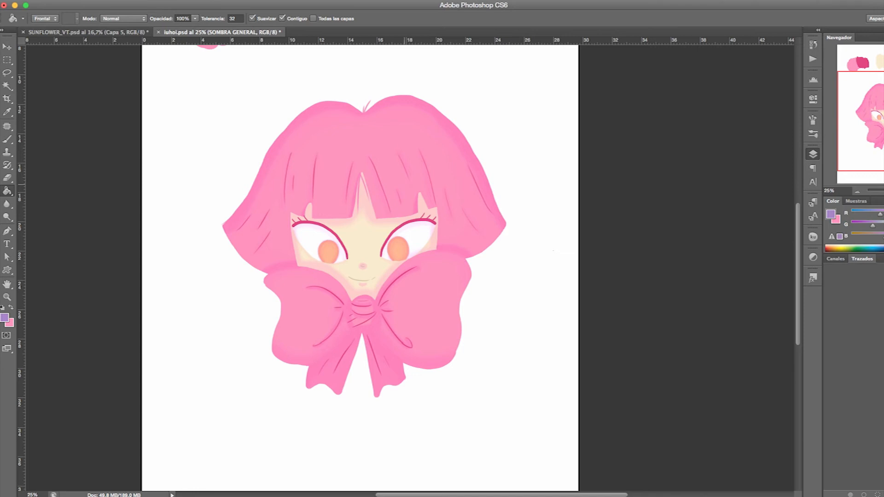
{"action": "left_click", "coordinate": [406, 317]}
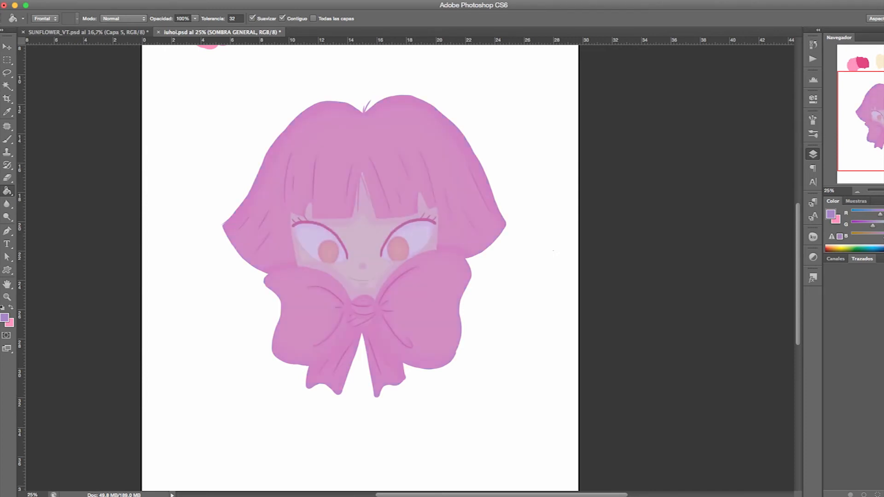
Step: With a 145-pixel eraser, clear the purple shadow from the centre of the face and both irises
{"action": "key", "text": "b"}
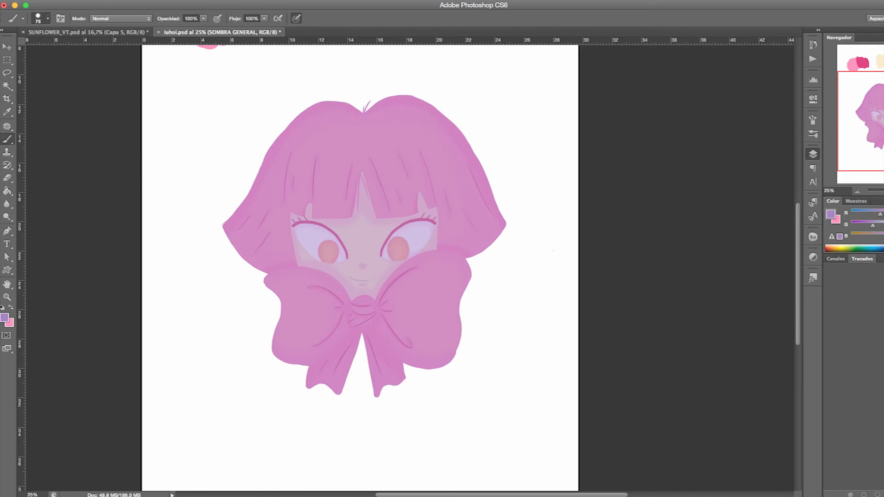
{"action": "key", "text": "e"}
{"action": "left_click", "coordinate": [47, 18]}
{"action": "left_click", "coordinate": [58, 94]}
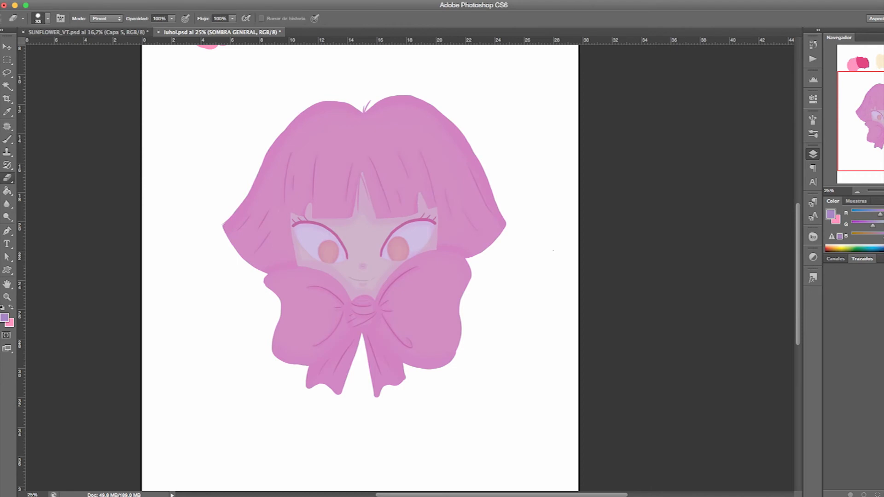
{"action": "left_click_drag", "start_coordinate": [422, 226], "coordinate": [414, 233]}
{"action": "mouse_move", "coordinate": [318, 235]}
{"action": "left_mouse_down"}
{"action": "mouse_move", "coordinate": [373, 252]}
{"action": "mouse_move", "coordinate": [359, 236]}
{"action": "mouse_move", "coordinate": [325, 230]}
{"action": "mouse_move", "coordinate": [384, 261]}
{"action": "mouse_move", "coordinate": [387, 224]}
{"action": "mouse_move", "coordinate": [331, 221]}
{"action": "mouse_move", "coordinate": [364, 281]}
{"action": "mouse_move", "coordinate": [346, 274]}
{"action": "mouse_move", "coordinate": [407, 253]}
{"action": "left_mouse_up"}
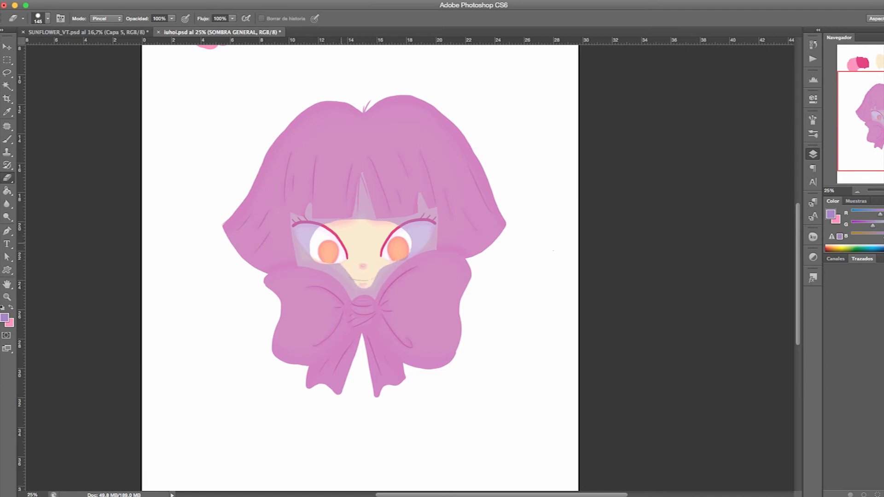
Step: Erase the general shadow from the inside of both bow loops, the knot and the fringe, leaving the outer edges shaded
{"action": "mouse_move", "coordinate": [387, 300]}
{"action": "left_mouse_down"}
{"action": "mouse_move", "coordinate": [416, 269]}
{"action": "mouse_move", "coordinate": [430, 318]}
{"action": "mouse_move", "coordinate": [401, 343]}
{"action": "mouse_move", "coordinate": [398, 299]}
{"action": "mouse_move", "coordinate": [408, 322]}
{"action": "mouse_move", "coordinate": [413, 299]}
{"action": "left_mouse_up"}
{"action": "mouse_move", "coordinate": [339, 301]}
{"action": "left_mouse_down"}
{"action": "mouse_move", "coordinate": [320, 318]}
{"action": "mouse_move", "coordinate": [356, 311]}
{"action": "left_mouse_up"}
{"action": "left_click_drag", "start_coordinate": [360, 304], "coordinate": [367, 316]}
{"action": "mouse_move", "coordinate": [328, 122]}
{"action": "left_mouse_down"}
{"action": "mouse_move", "coordinate": [287, 198]}
{"action": "mouse_move", "coordinate": [405, 204]}
{"action": "mouse_move", "coordinate": [340, 121]}
{"action": "mouse_move", "coordinate": [333, 182]}
{"action": "mouse_move", "coordinate": [392, 138]}
{"action": "mouse_move", "coordinate": [382, 129]}
{"action": "mouse_move", "coordinate": [299, 138]}
{"action": "left_mouse_up"}
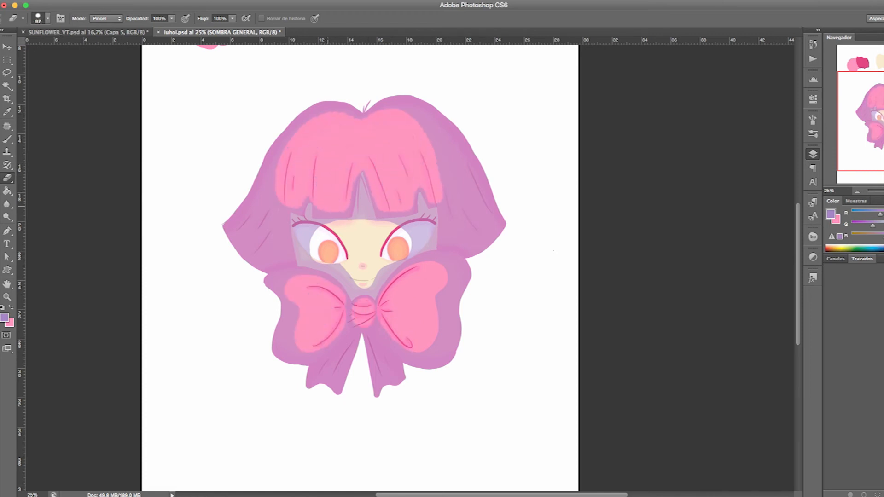
Step: With a larger, softer eraser, soften the shadow edges around the bow loops, knot, fringe and eyes
{"action": "left_click", "coordinate": [48, 19]}
{"action": "mouse_move", "coordinate": [427, 268]}
{"action": "left_mouse_down"}
{"action": "mouse_move", "coordinate": [419, 348]}
{"action": "mouse_move", "coordinate": [355, 322]}
{"action": "left_mouse_up"}
{"action": "mouse_move", "coordinate": [338, 291]}
{"action": "left_mouse_down"}
{"action": "mouse_move", "coordinate": [295, 325]}
{"action": "mouse_move", "coordinate": [343, 328]}
{"action": "left_mouse_up"}
{"action": "mouse_move", "coordinate": [362, 117]}
{"action": "left_mouse_down"}
{"action": "mouse_move", "coordinate": [343, 114]}
{"action": "mouse_move", "coordinate": [348, 208]}
{"action": "mouse_move", "coordinate": [429, 142]}
{"action": "mouse_move", "coordinate": [385, 114]}
{"action": "left_mouse_up"}
{"action": "left_click_drag", "start_coordinate": [328, 226], "coordinate": [310, 249]}
{"action": "mouse_move", "coordinate": [310, 248]}
{"action": "left_mouse_down"}
{"action": "mouse_move", "coordinate": [363, 283]}
{"action": "mouse_move", "coordinate": [411, 235]}
{"action": "left_mouse_up"}
{"action": "left_click_drag", "start_coordinate": [410, 235], "coordinate": [363, 223]}
Step: Lower the eraser opacity to 35% and fade the shadow over the face, the bow loop and the chin
{"action": "left_click_drag", "start_coordinate": [172, 28], "coordinate": [134, 29]}
{"action": "left_click_drag", "start_coordinate": [363, 238], "coordinate": [383, 239]}
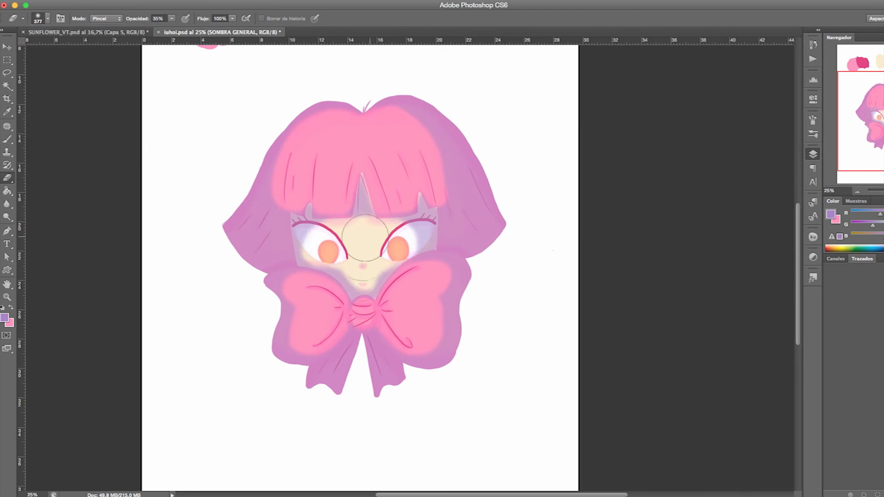
{"action": "left_click_drag", "start_coordinate": [310, 303], "coordinate": [302, 303]}
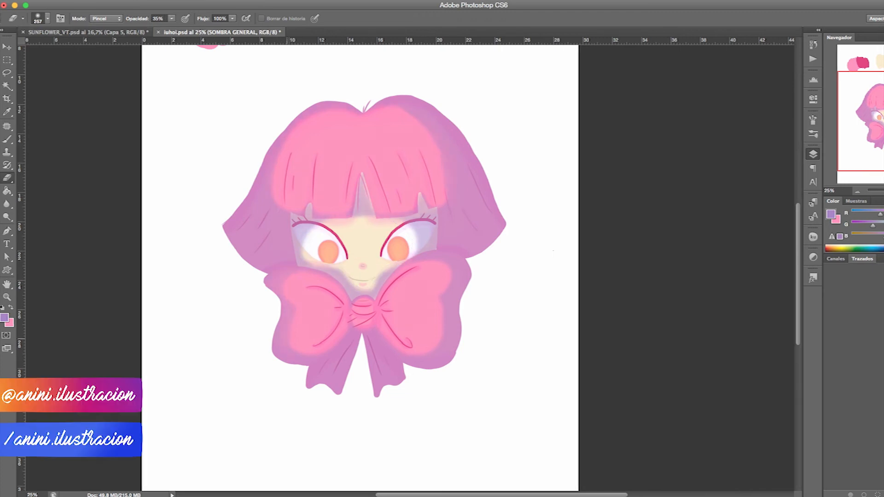
{"action": "left_click_drag", "start_coordinate": [355, 273], "coordinate": [354, 273]}
{"action": "left_click_drag", "start_coordinate": [362, 218], "coordinate": [304, 233]}
{"action": "mouse_move", "coordinate": [305, 233]}
{"action": "left_mouse_down"}
{"action": "mouse_move", "coordinate": [341, 272]}
{"action": "mouse_move", "coordinate": [422, 232]}
{"action": "left_mouse_up"}
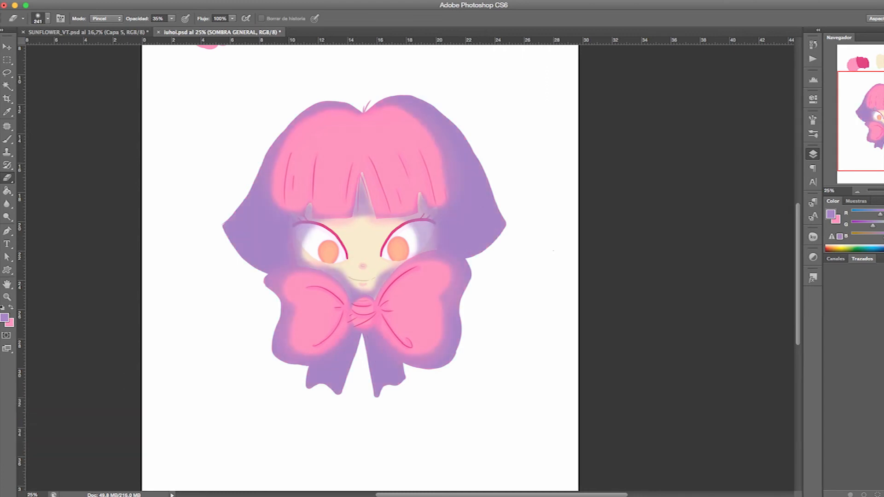
Step: Switch SOMBRA GENERAL to a darkening blend mode and soften its shadow along the hair, forehead gap and chin with the 241-pixel eraser
{"action": "left_click_drag", "start_coordinate": [421, 229], "coordinate": [424, 240]}
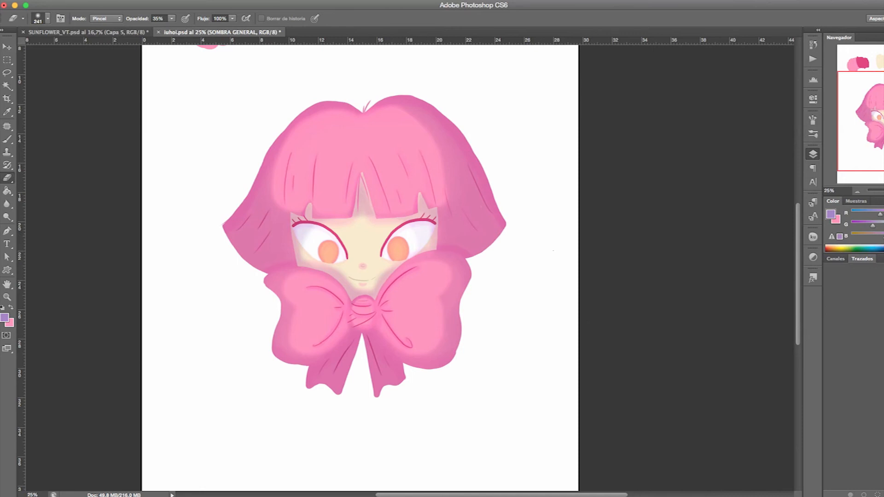
{"action": "mouse_move", "coordinate": [418, 121]}
{"action": "left_mouse_down"}
{"action": "mouse_move", "coordinate": [424, 118]}
{"action": "mouse_move", "coordinate": [446, 183]}
{"action": "left_mouse_up"}
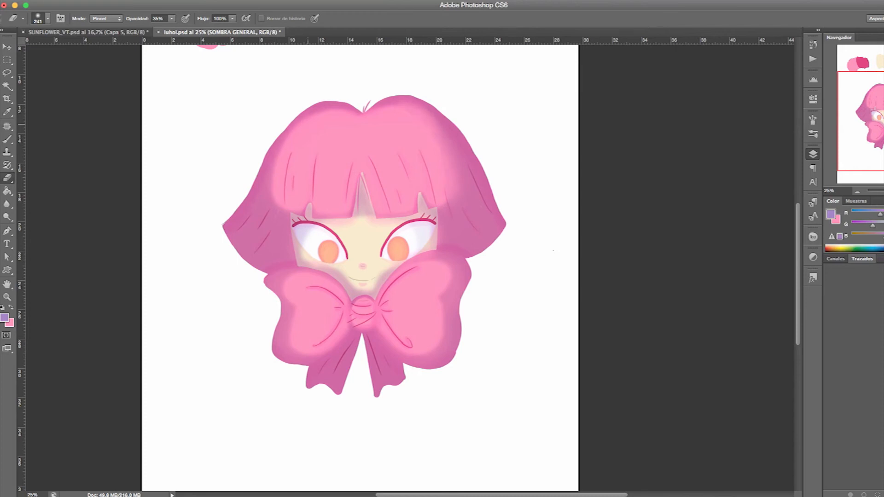
{"action": "left_click_drag", "start_coordinate": [364, 192], "coordinate": [361, 212]}
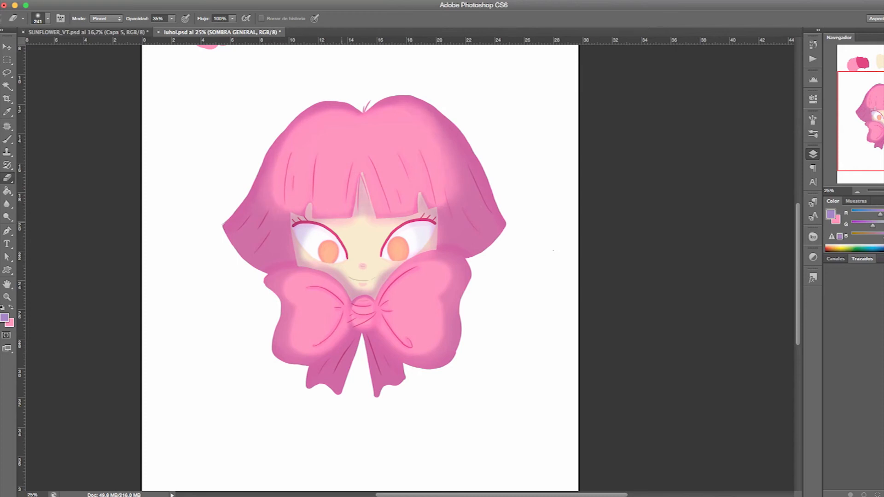
{"action": "left_click_drag", "start_coordinate": [341, 275], "coordinate": [352, 288]}
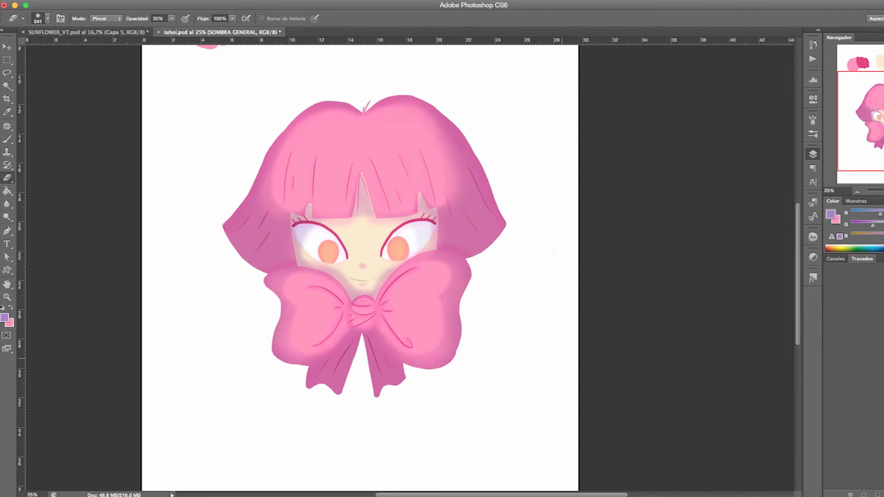
Step: On a new layer, draw two purple arrows from the left of the canvas pointing at the hair and the bow
{"action": "key", "text": "b"}
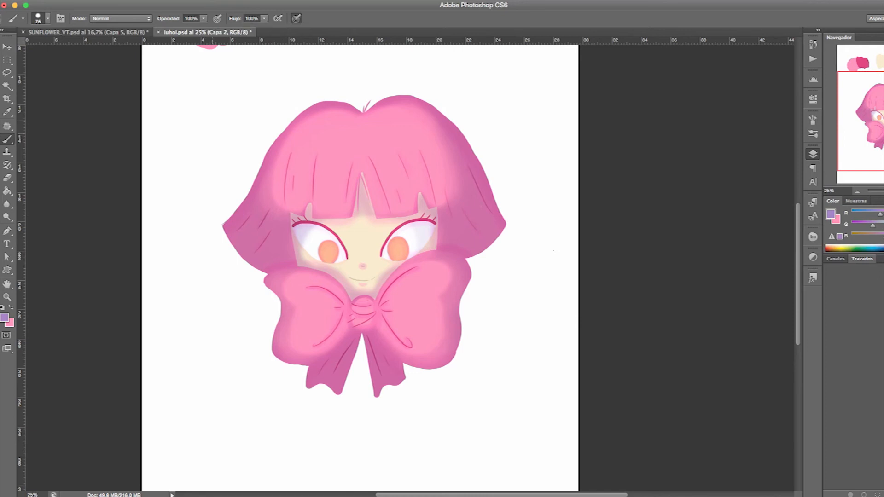
{"action": "left_click_drag", "start_coordinate": [169, 102], "coordinate": [216, 153]}
{"action": "left_click_drag", "start_coordinate": [184, 147], "coordinate": [216, 156]}
{"action": "left_click_drag", "start_coordinate": [210, 125], "coordinate": [219, 151]}
{"action": "mouse_move", "coordinate": [161, 354]}
{"action": "left_mouse_down"}
{"action": "mouse_move", "coordinate": [207, 306]}
{"action": "mouse_move", "coordinate": [209, 330]}
{"action": "left_mouse_up"}
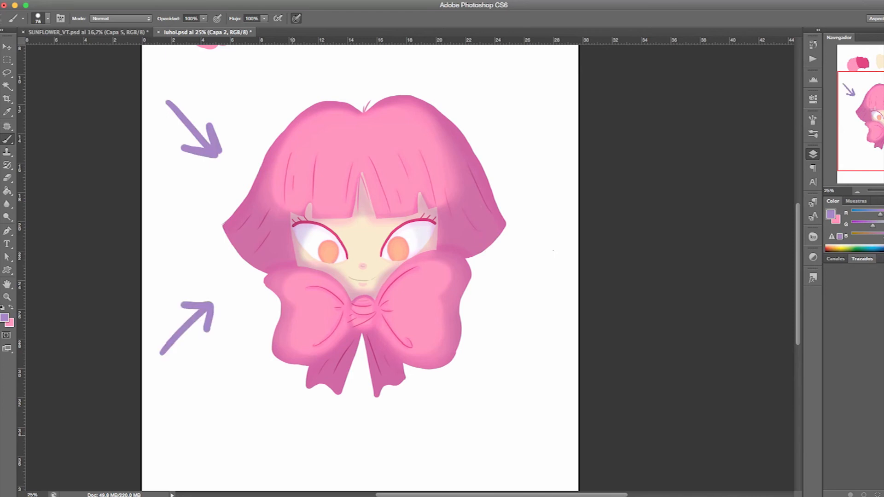
Step: Outline the right half of the face in purple and fill it with hatching lines
{"action": "mouse_move", "coordinate": [361, 175]}
{"action": "left_mouse_down"}
{"action": "mouse_move", "coordinate": [393, 272]}
{"action": "mouse_move", "coordinate": [438, 211]}
{"action": "mouse_move", "coordinate": [363, 174]}
{"action": "mouse_move", "coordinate": [374, 276]}
{"action": "left_mouse_up"}
{"action": "left_click_drag", "start_coordinate": [389, 222], "coordinate": [380, 271]}
{"action": "left_click_drag", "start_coordinate": [402, 227], "coordinate": [393, 265]}
{"action": "left_click_drag", "start_coordinate": [417, 223], "coordinate": [407, 258]}
{"action": "left_click_drag", "start_coordinate": [432, 214], "coordinate": [422, 250]}
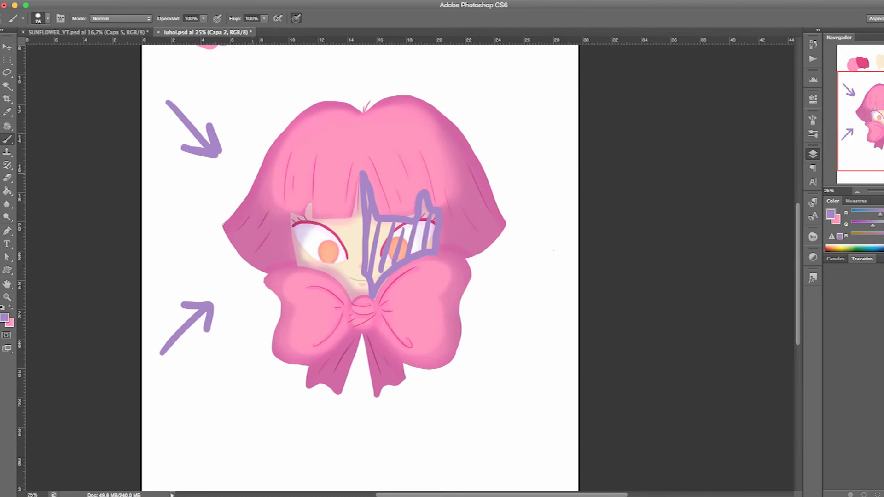
Step: Set the foreground colour to pale yellow and draw two arrows pointing at the left side of the hair and bow
{"action": "key", "text": "x"}
{"action": "left_click", "coordinate": [4, 317]}
{"action": "key", "text": "Return"}
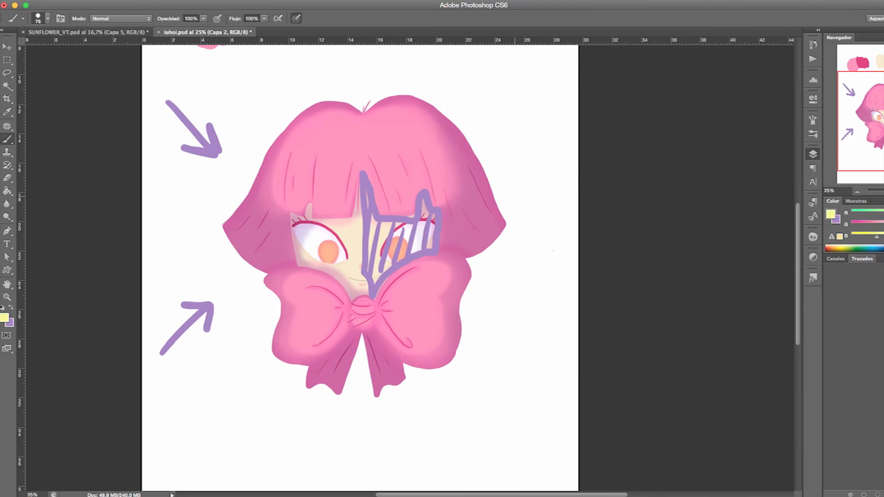
{"action": "mouse_move", "coordinate": [360, 109]}
{"action": "left_mouse_down"}
{"action": "mouse_move", "coordinate": [254, 177]}
{"action": "mouse_move", "coordinate": [297, 282]}
{"action": "mouse_move", "coordinate": [350, 214]}
{"action": "mouse_move", "coordinate": [364, 110]}
{"action": "left_mouse_up"}
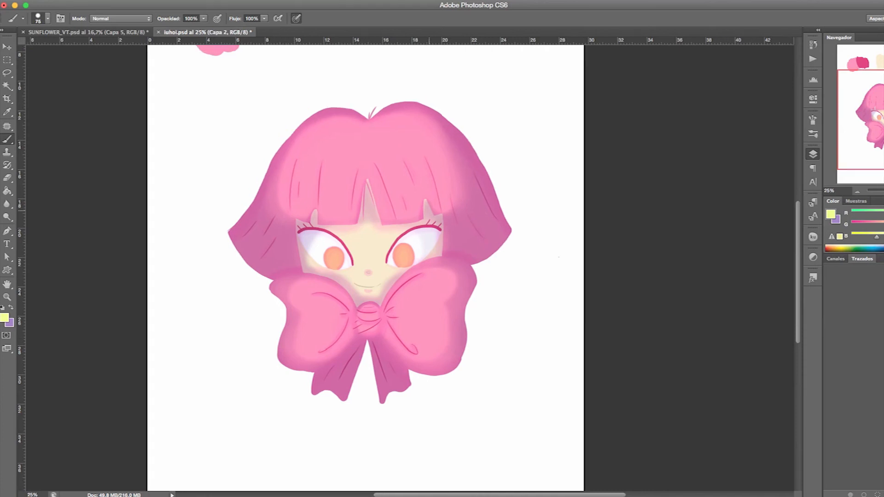
{"action": "mouse_move", "coordinate": [175, 88]}
{"action": "left_mouse_down"}
{"action": "mouse_move", "coordinate": [225, 155]}
{"action": "mouse_move", "coordinate": [224, 127]}
{"action": "left_mouse_up"}
{"action": "left_click_drag", "start_coordinate": [158, 363], "coordinate": [228, 307]}
{"action": "mouse_move", "coordinate": [189, 304]}
{"action": "left_mouse_down"}
{"action": "mouse_move", "coordinate": [229, 307]}
{"action": "mouse_move", "coordinate": [221, 335]}
{"action": "left_mouse_up"}
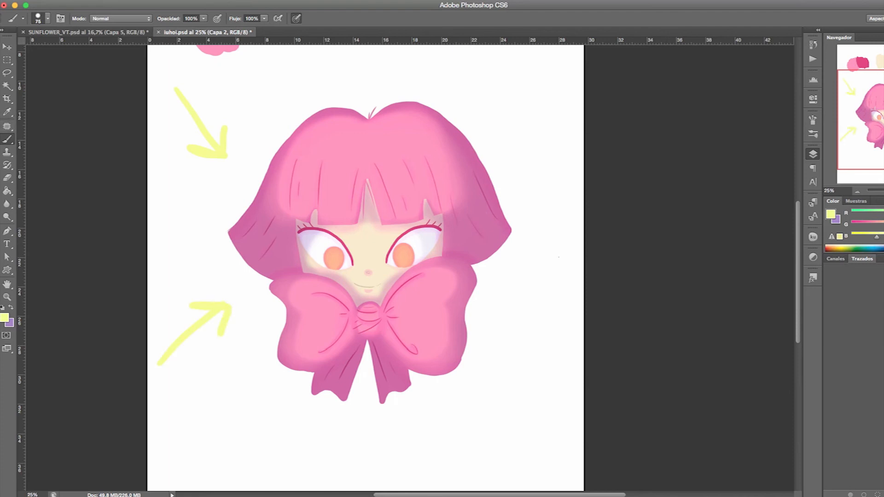
Step: Sample the arrow's yellow, set the brush opacity to 43% and paint soft light along the left edge of the hair
{"action": "key", "text": "d"}
{"action": "key", "text": "x"}
{"action": "left_click", "coordinate": [215, 149], "text": "alt"}
{"action": "left_click", "coordinate": [47, 19]}
{"action": "key", "text": "super+z"}
{"action": "left_click_drag", "start_coordinate": [286, 106], "coordinate": [305, 105]}
{"action": "left_click", "coordinate": [340, 98], "text": "ctrl+alt"}
{"action": "left_click", "coordinate": [203, 18]}
{"action": "left_click_drag", "start_coordinate": [203, 26], "coordinate": [171, 28]}
{"action": "mouse_move", "coordinate": [364, 115]}
{"action": "left_mouse_down"}
{"action": "mouse_move", "coordinate": [304, 122]}
{"action": "mouse_move", "coordinate": [233, 237]}
{"action": "mouse_move", "coordinate": [259, 272]}
{"action": "mouse_move", "coordinate": [244, 241]}
{"action": "mouse_move", "coordinate": [267, 271]}
{"action": "mouse_move", "coordinate": [306, 123]}
{"action": "mouse_move", "coordinate": [359, 115]}
{"action": "left_mouse_up"}
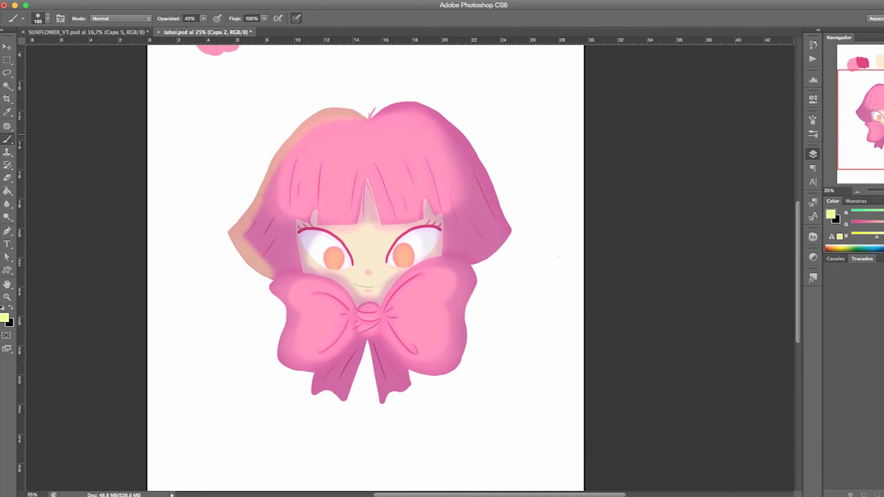
Step: Paint yellow light along the left bow loop and hair strands, and over the left half of the head with a very large brush
{"action": "mouse_move", "coordinate": [247, 277]}
{"action": "left_mouse_down"}
{"action": "mouse_move", "coordinate": [273, 288]}
{"action": "mouse_move", "coordinate": [288, 318]}
{"action": "mouse_move", "coordinate": [278, 367]}
{"action": "mouse_move", "coordinate": [315, 371]}
{"action": "left_mouse_up"}
{"action": "left_click_drag", "start_coordinate": [296, 161], "coordinate": [288, 217]}
{"action": "left_click_drag", "start_coordinate": [300, 182], "coordinate": [298, 198]}
{"action": "left_click_drag", "start_coordinate": [323, 163], "coordinate": [319, 213]}
{"action": "left_click_drag", "start_coordinate": [358, 171], "coordinate": [353, 198]}
{"action": "left_click_drag", "start_coordinate": [272, 219], "coordinate": [266, 233]}
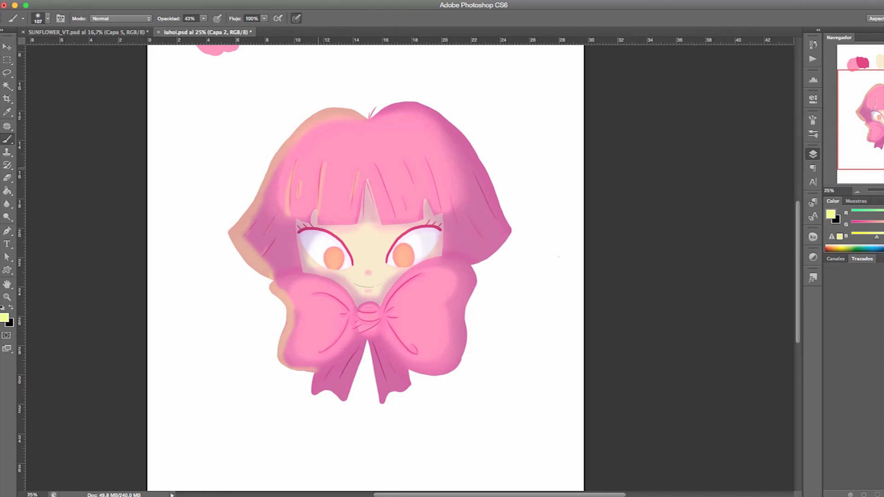
{"action": "mouse_move", "coordinate": [346, 124]}
{"action": "left_mouse_down"}
{"action": "mouse_move", "coordinate": [290, 262]}
{"action": "mouse_move", "coordinate": [317, 161]}
{"action": "mouse_move", "coordinate": [309, 220]}
{"action": "left_mouse_up"}
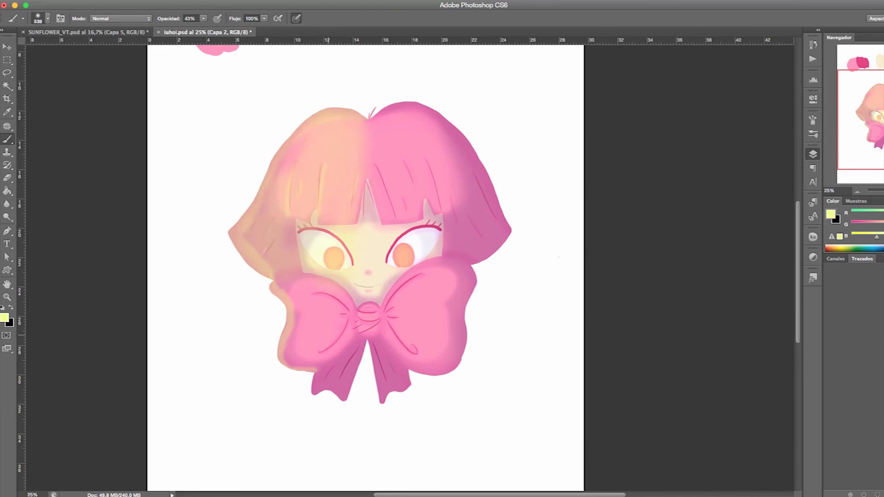
Step: Undo all the yellow light strokes on the hair, face and bow
{"action": "key", "text": "super+z"}
{"action": "key", "text": "super+z"}
{"action": "key", "text": "super+alt+z"}
{"action": "key", "text": "super+alt+z"}
{"action": "key", "text": "super+alt+z"}
{"action": "key", "text": "super+alt+z"}
{"action": "key", "text": "super+alt+z"}
{"action": "key", "text": "super+alt+z"}
{"action": "key", "text": "super+alt+z"}
{"action": "key", "text": "super+alt+z"}
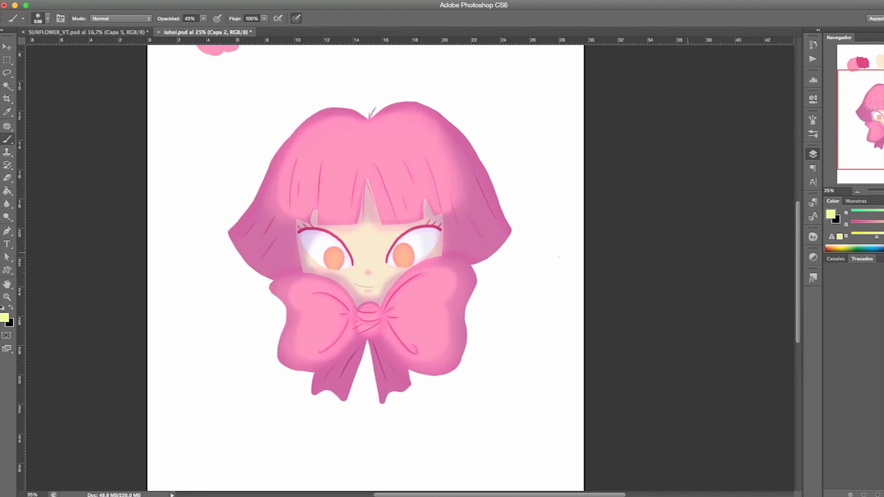
{"action": "key", "text": "super+alt+z"}
Step: On a new layer, paint a translucent white rim along both outer edges of the hair with a 65-pixel brush
{"action": "left_click", "coordinate": [697, 249]}
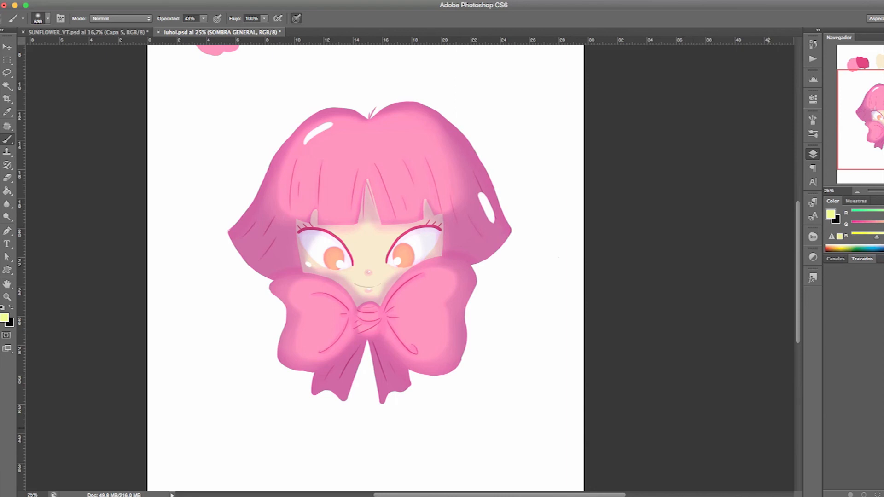
{"action": "left_click", "coordinate": [771, 428]}
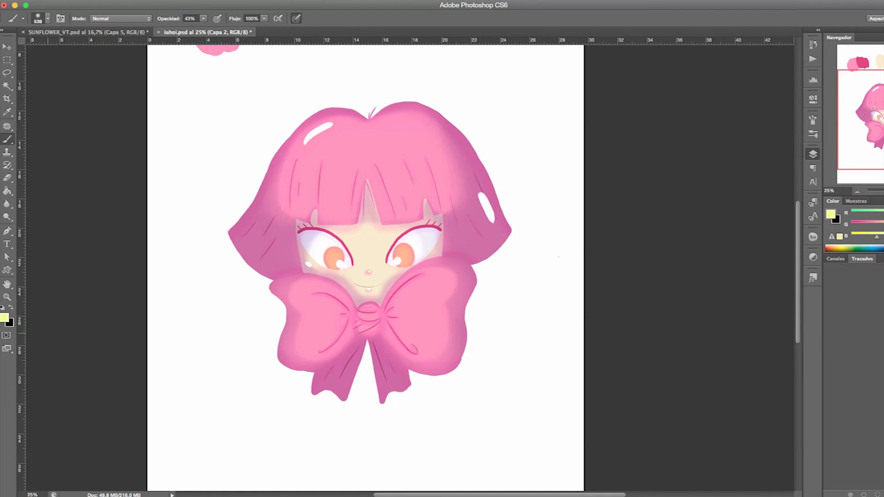
{"action": "left_click", "coordinate": [3, 308]}
{"action": "left_click", "coordinate": [11, 306]}
{"action": "left_click", "coordinate": [47, 18]}
{"action": "mouse_move", "coordinate": [337, 107]}
{"action": "left_mouse_down"}
{"action": "mouse_move", "coordinate": [288, 138]}
{"action": "mouse_move", "coordinate": [229, 235]}
{"action": "left_mouse_up"}
{"action": "mouse_move", "coordinate": [409, 102]}
{"action": "left_mouse_down"}
{"action": "mouse_move", "coordinate": [386, 106]}
{"action": "mouse_move", "coordinate": [449, 124]}
{"action": "mouse_move", "coordinate": [481, 164]}
{"action": "mouse_move", "coordinate": [510, 233]}
{"action": "left_mouse_up"}
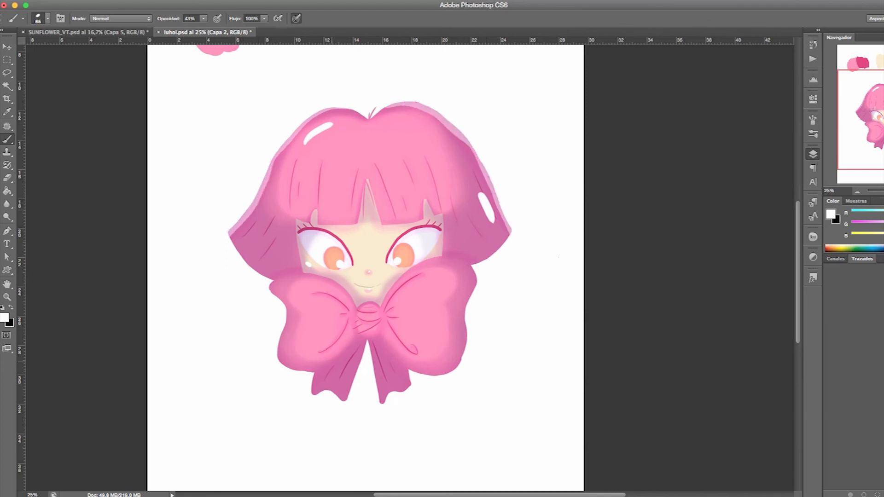
Step: Continue the translucent white rim light along the ribbon tails and the outer edges of both bow loops
{"action": "mouse_move", "coordinate": [312, 376]}
{"action": "left_mouse_down"}
{"action": "mouse_move", "coordinate": [332, 393]}
{"action": "mouse_move", "coordinate": [350, 386]}
{"action": "mouse_move", "coordinate": [364, 339]}
{"action": "mouse_move", "coordinate": [357, 375]}
{"action": "left_mouse_up"}
{"action": "mouse_move", "coordinate": [367, 339]}
{"action": "left_mouse_down"}
{"action": "mouse_move", "coordinate": [381, 402]}
{"action": "mouse_move", "coordinate": [405, 370]}
{"action": "left_mouse_up"}
{"action": "mouse_move", "coordinate": [272, 281]}
{"action": "left_mouse_down"}
{"action": "mouse_move", "coordinate": [288, 309]}
{"action": "mouse_move", "coordinate": [280, 368]}
{"action": "left_mouse_up"}
{"action": "mouse_move", "coordinate": [474, 266]}
{"action": "left_mouse_down"}
{"action": "mouse_move", "coordinate": [464, 337]}
{"action": "mouse_move", "coordinate": [444, 374]}
{"action": "left_mouse_up"}
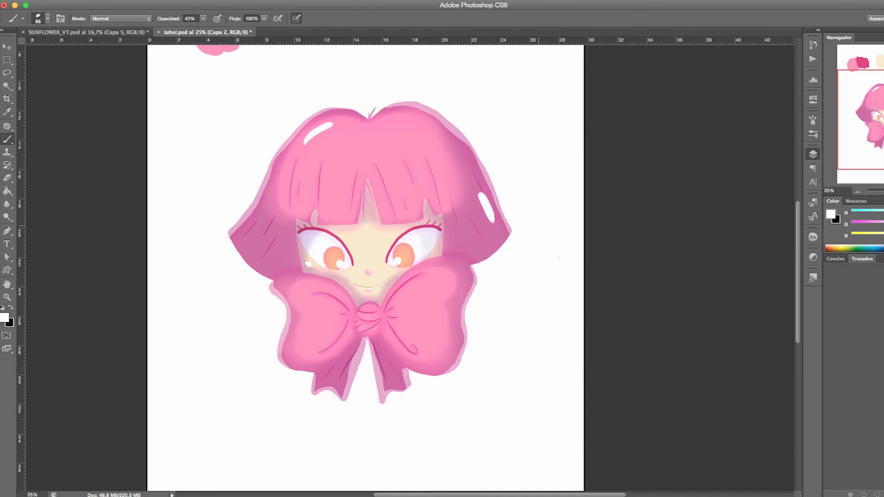